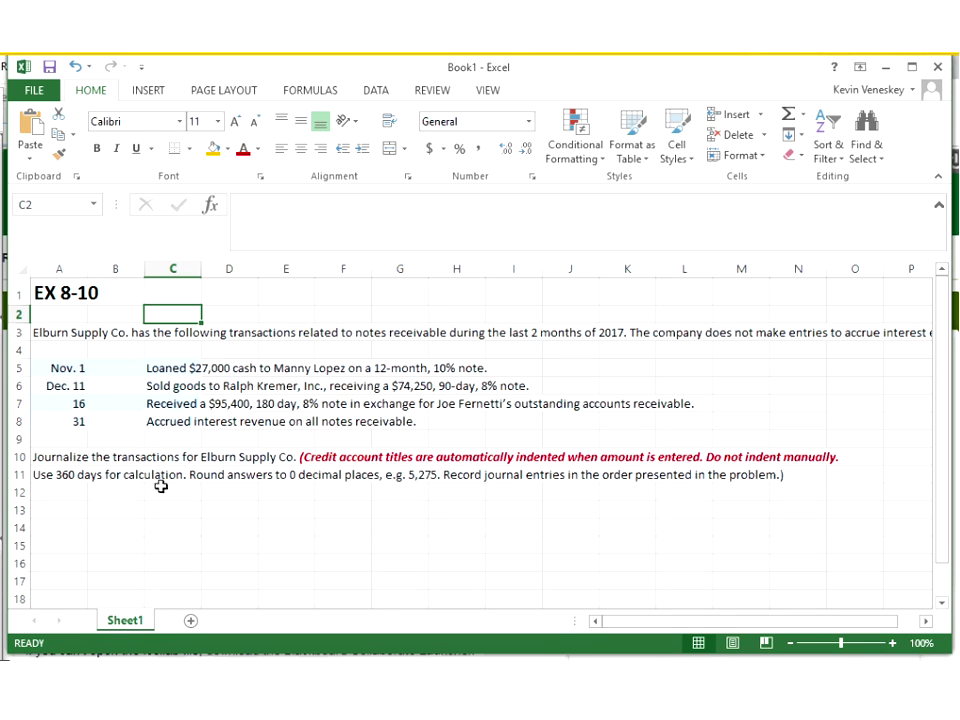
Step: Enter the interest reminder 'I = PRT(yrs)' in cell D12 below the problem instructions
{"action": "left_click", "coordinate": [55, 476]}
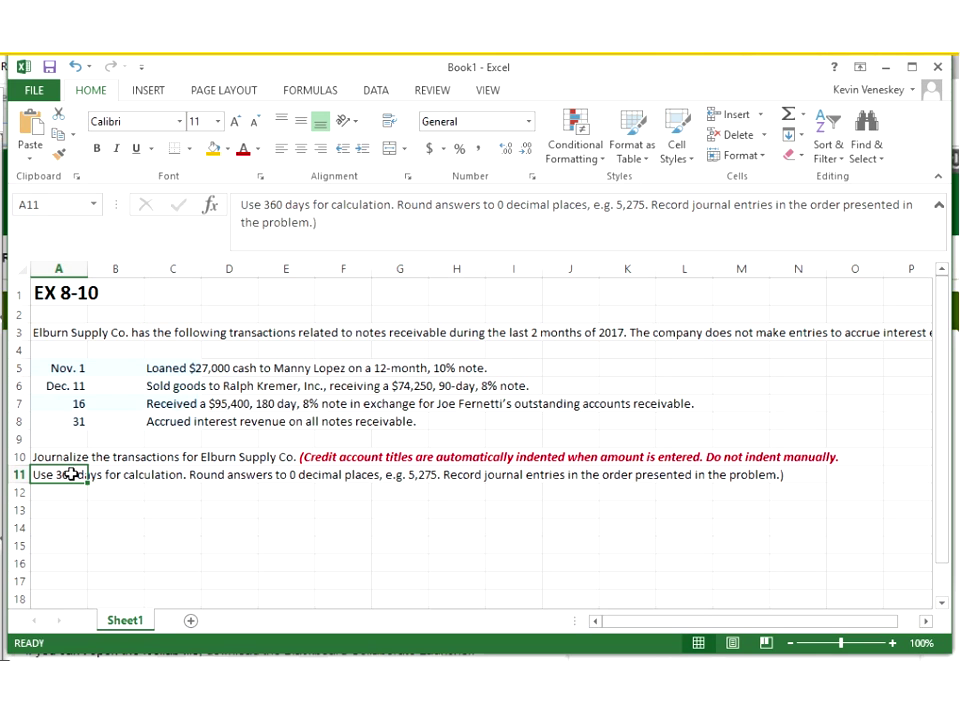
{"action": "left_click", "coordinate": [240, 494]}
{"action": "type", "text": "I ="}
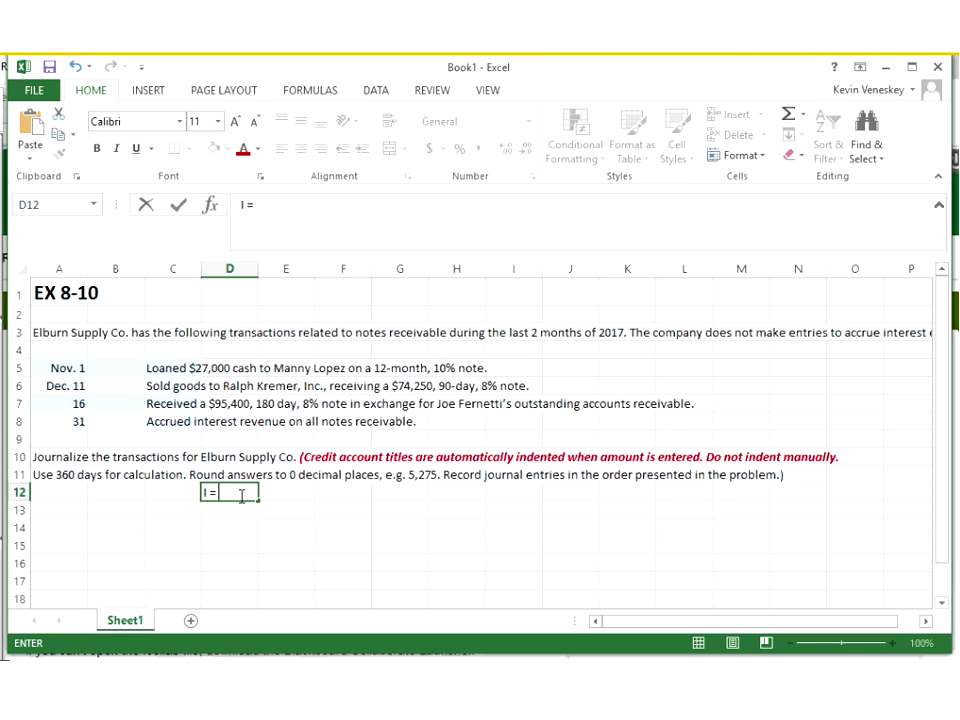
{"action": "type", "text": " PRT(yrs"}
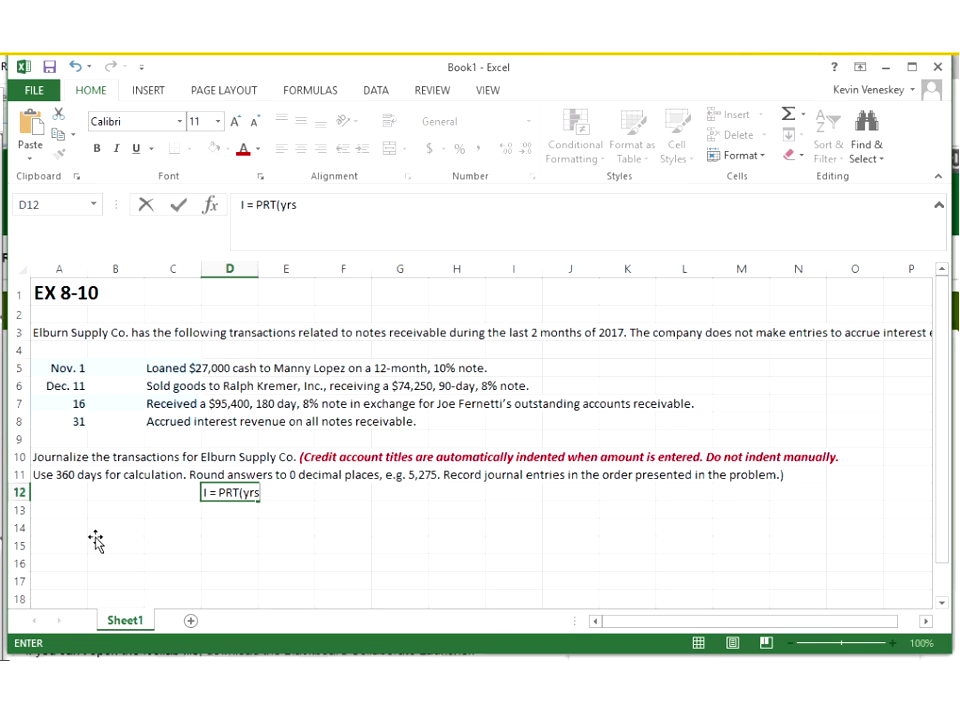
{"action": "type", "text": ")"}
{"action": "left_click", "coordinate": [115, 545]}
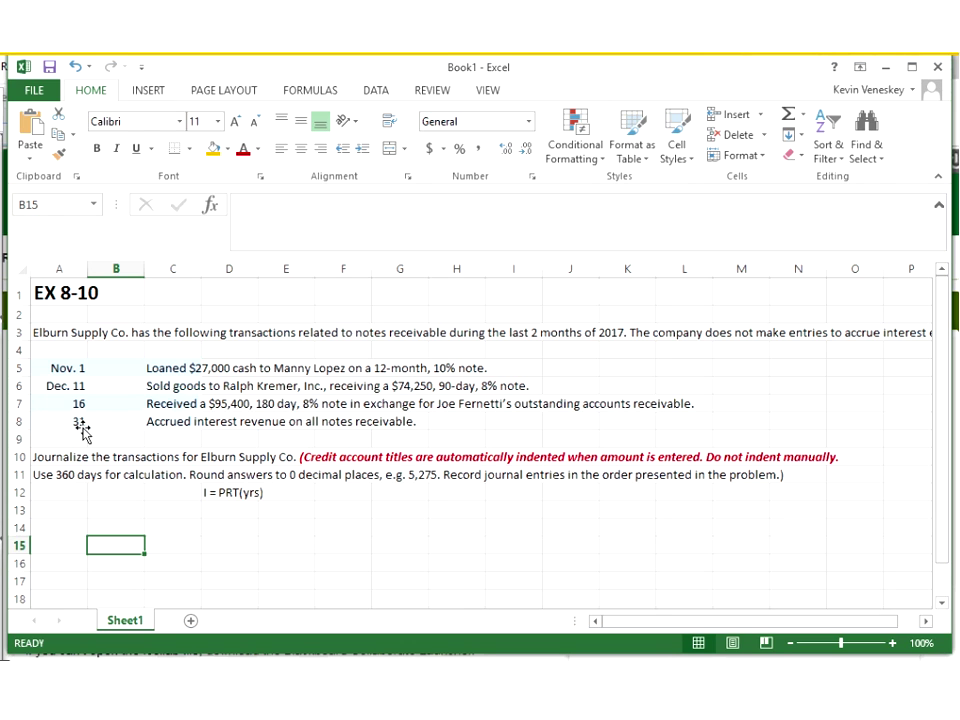
{"action": "left_click", "coordinate": [83, 430]}
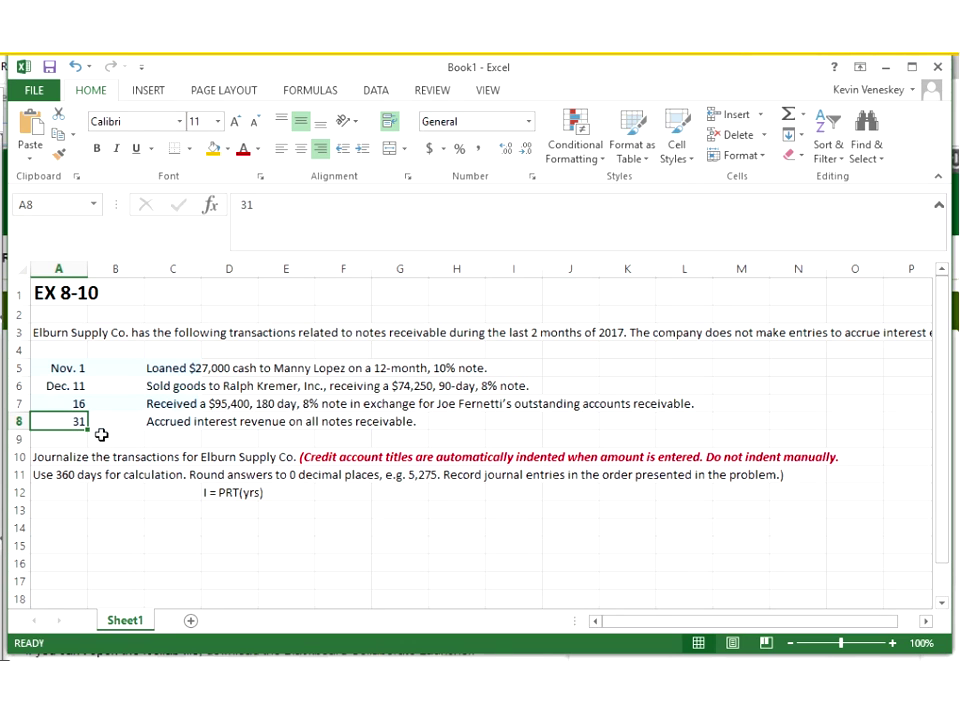
Step: Label row 14 from B14 with Nov1, Dec. 11 and Dec 16, each followed by its borrower's first name
{"action": "left_click", "coordinate": [125, 523]}
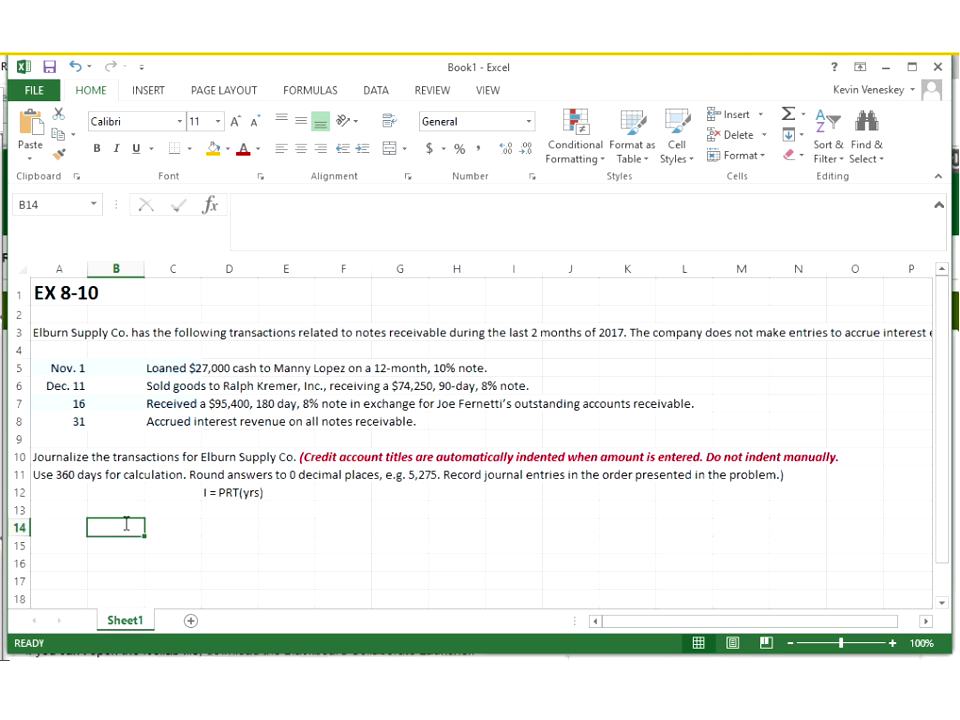
{"action": "type", "text": "Nov1"}
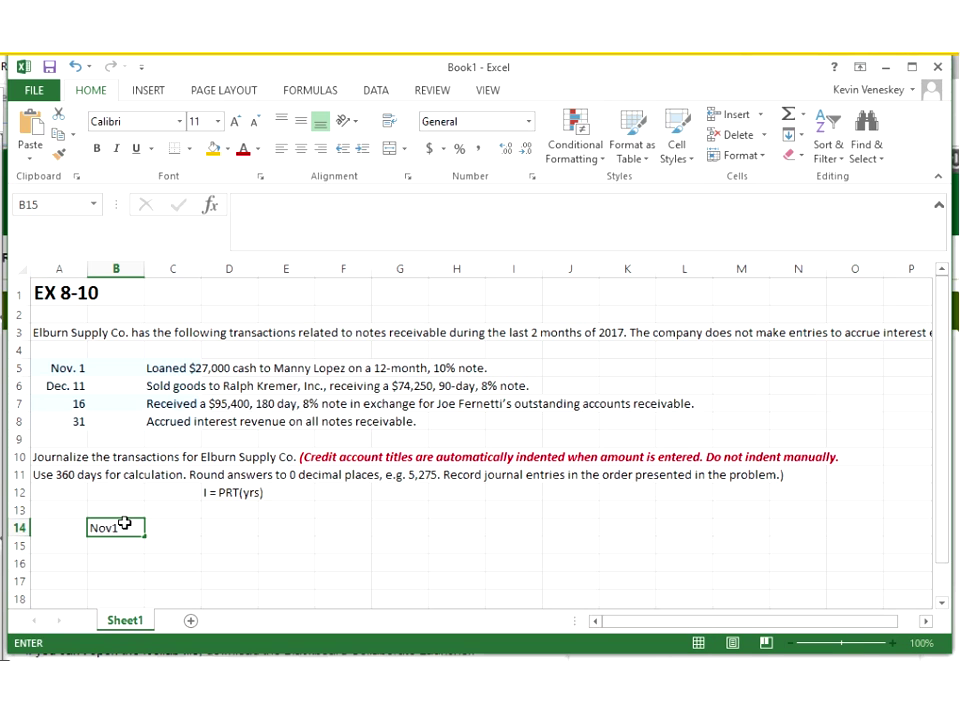
{"action": "key", "text": "Tab"}
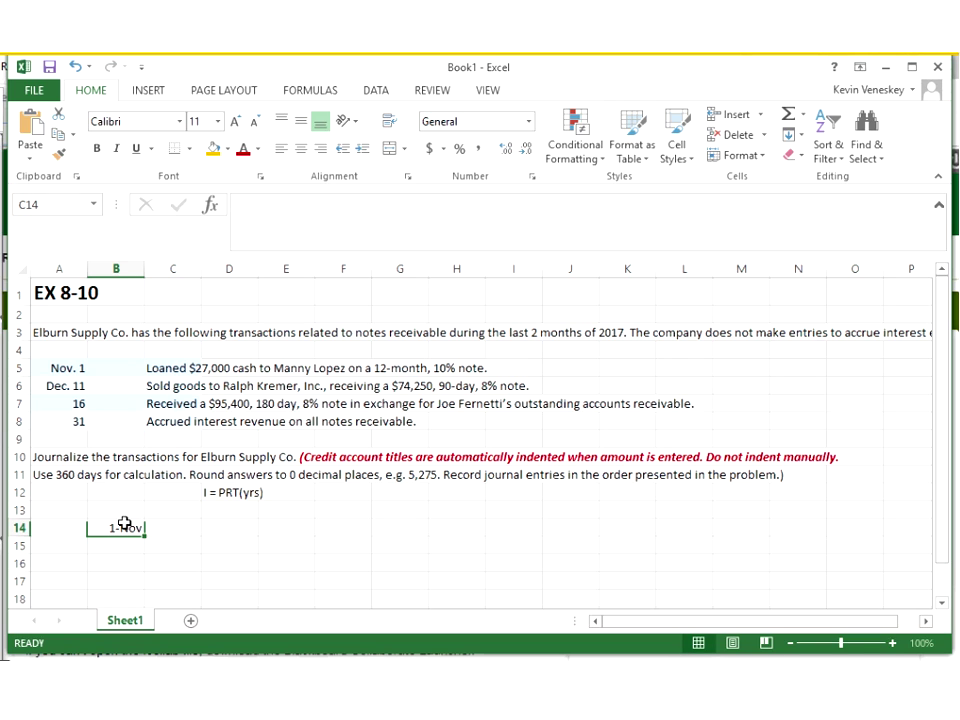
{"action": "type", "text": "Man"}
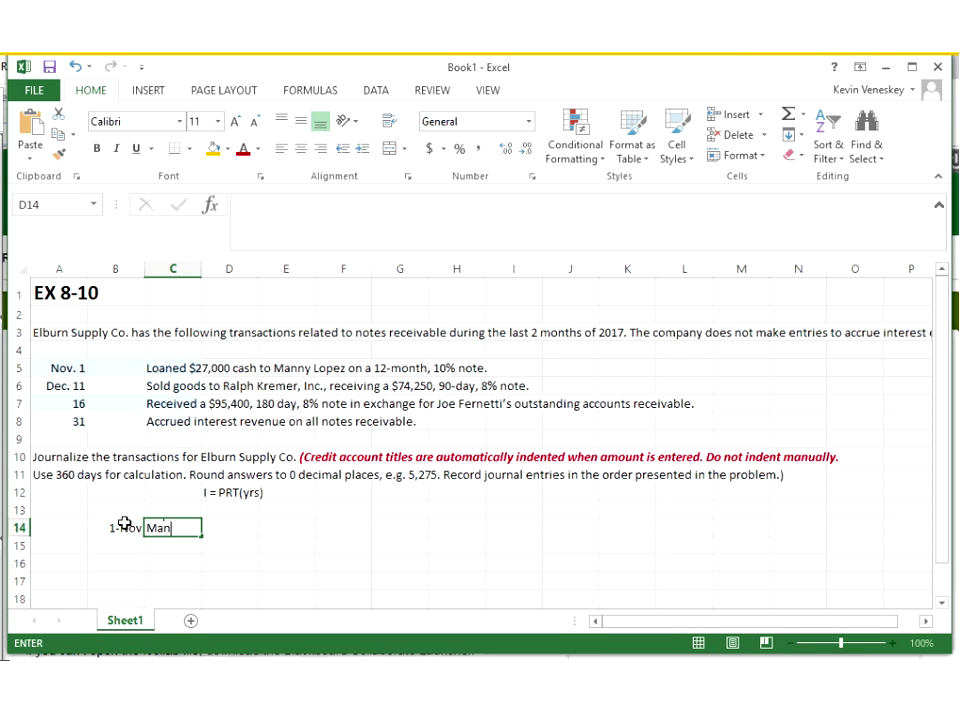
{"action": "type", "text": "ny"}
{"action": "key", "text": "Tab"}
{"action": "key", "text": "Tab"}
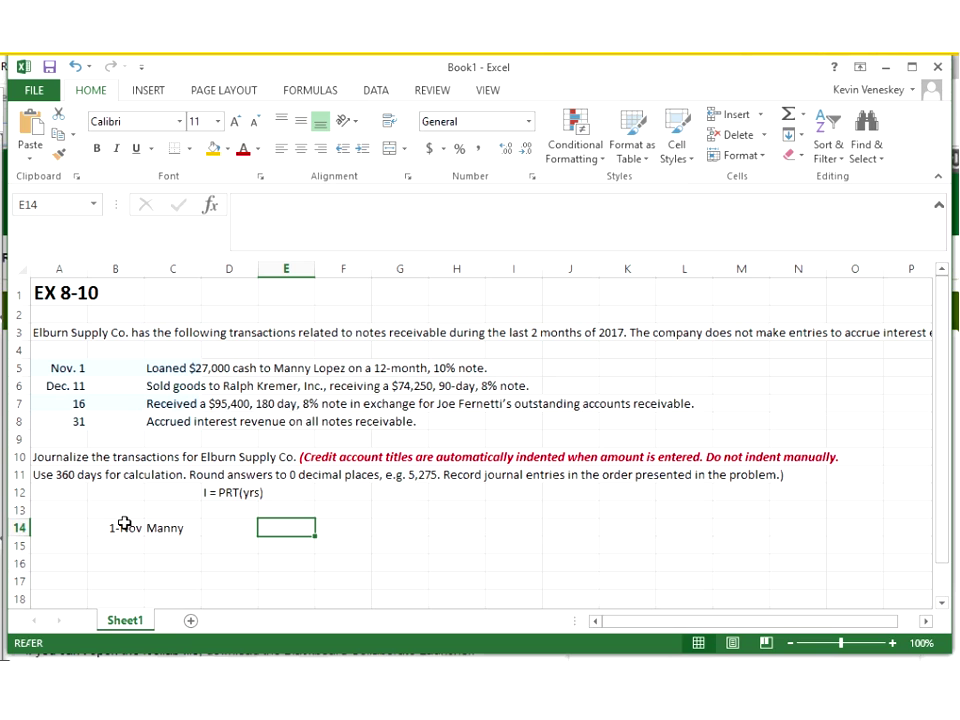
{"action": "type", "text": "Dec. 11"}
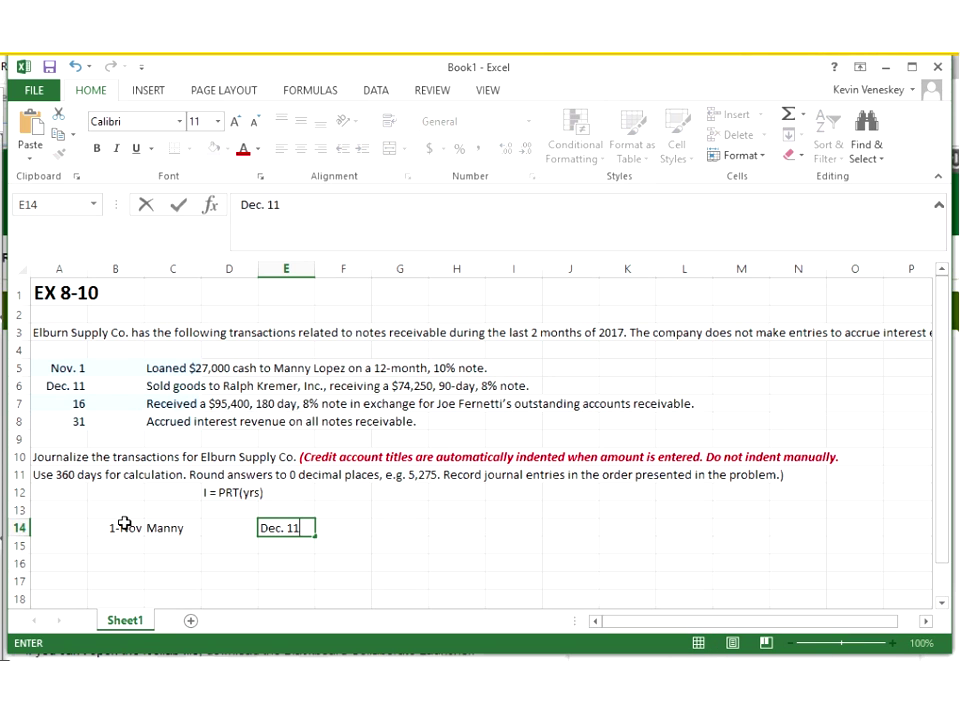
{"action": "type", "text": " Ralph"}
{"action": "key", "text": "Tab"}
{"action": "key", "text": "Tab"}
{"action": "type", "text": "D"}
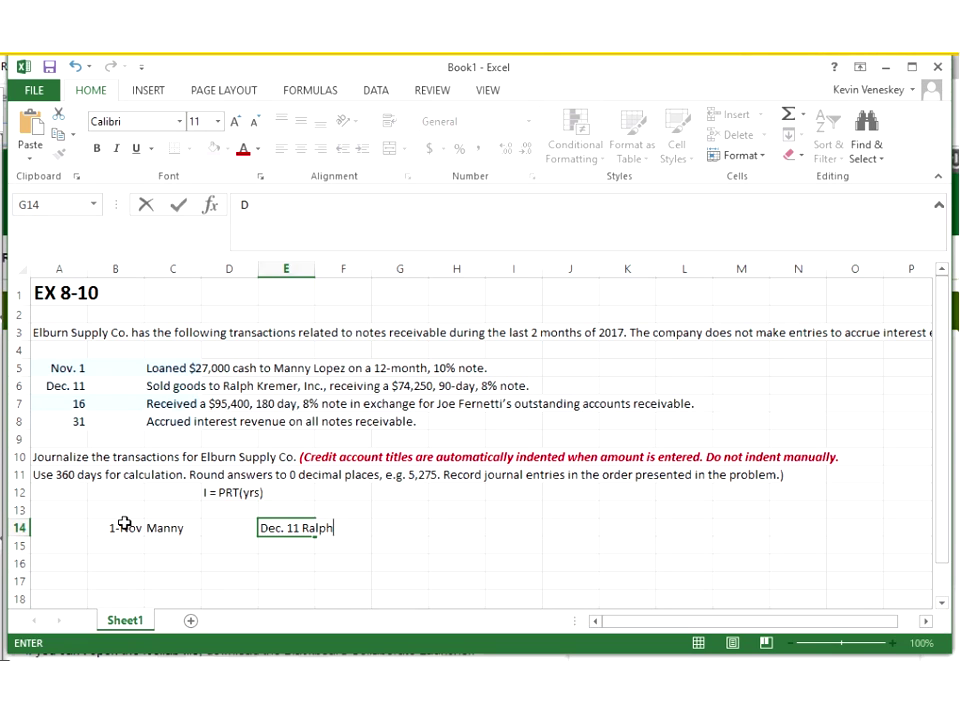
{"action": "type", "text": "ec 16"}
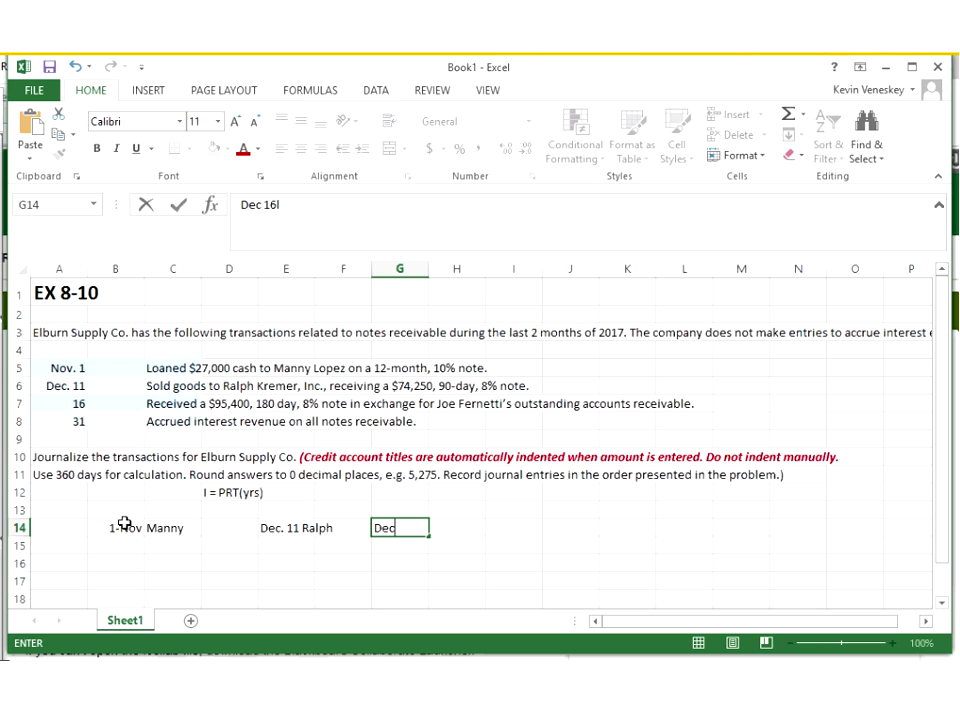
{"action": "type", "text": " Joe"}
{"action": "key", "text": "Return"}
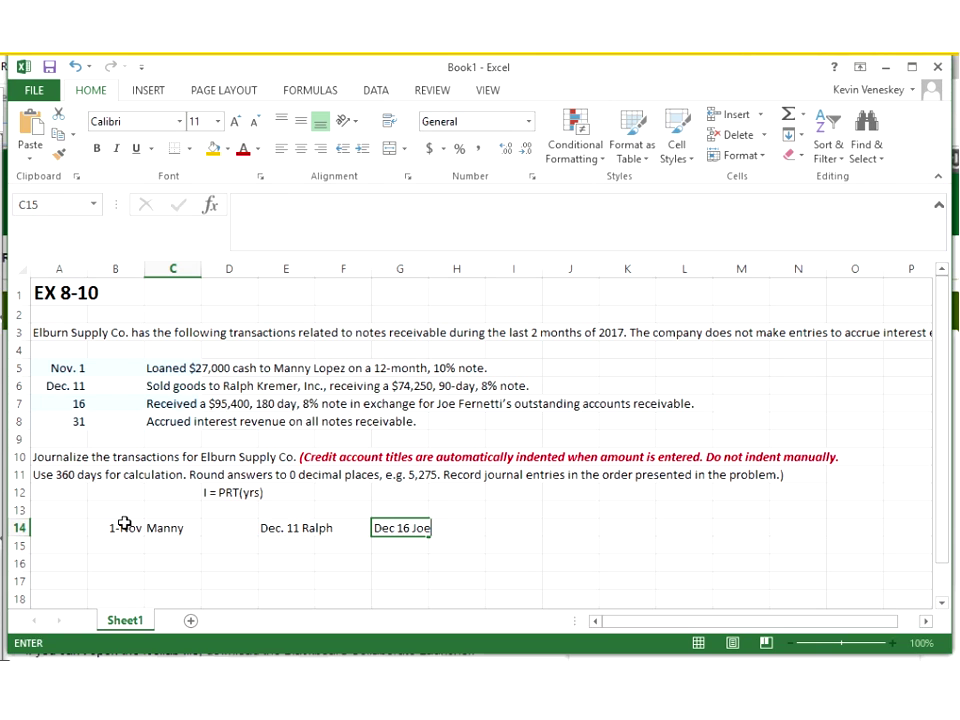
{"action": "key", "text": "Down"}
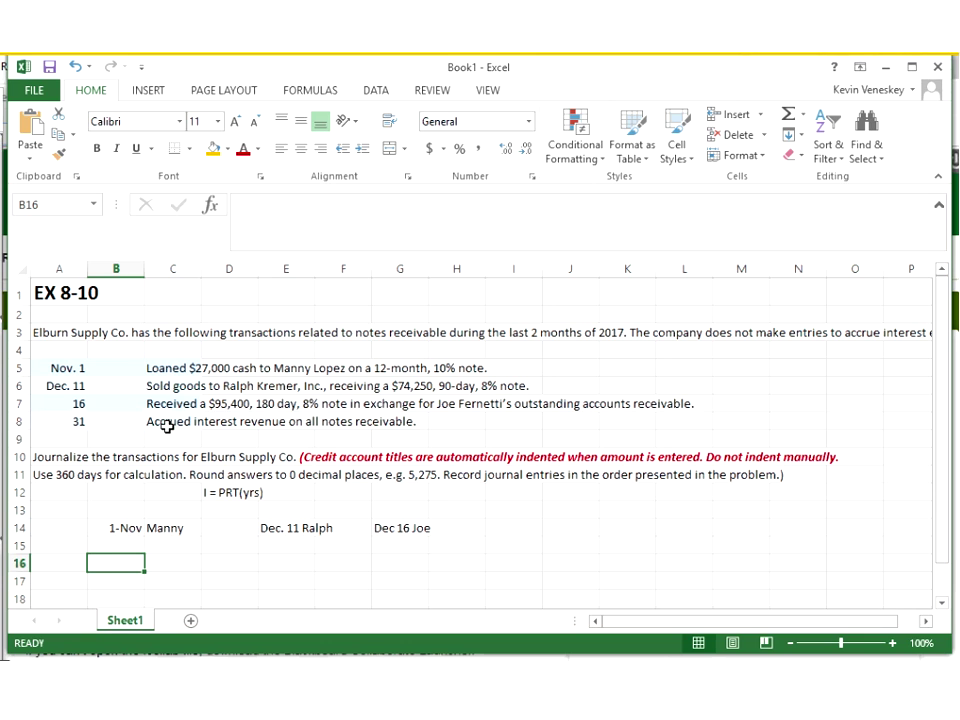
Step: Calculate the Nov. 1 note's interest in B16 with =27000*.10*(2/12), giving 450
{"action": "type", "text": "="}
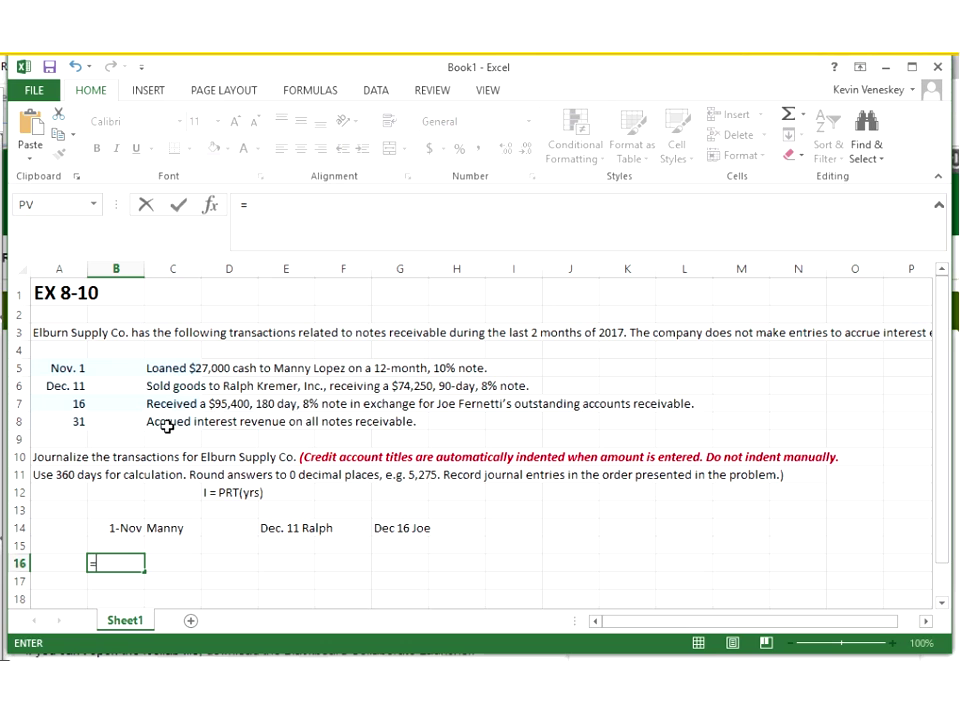
{"action": "type", "text": "27000*"}
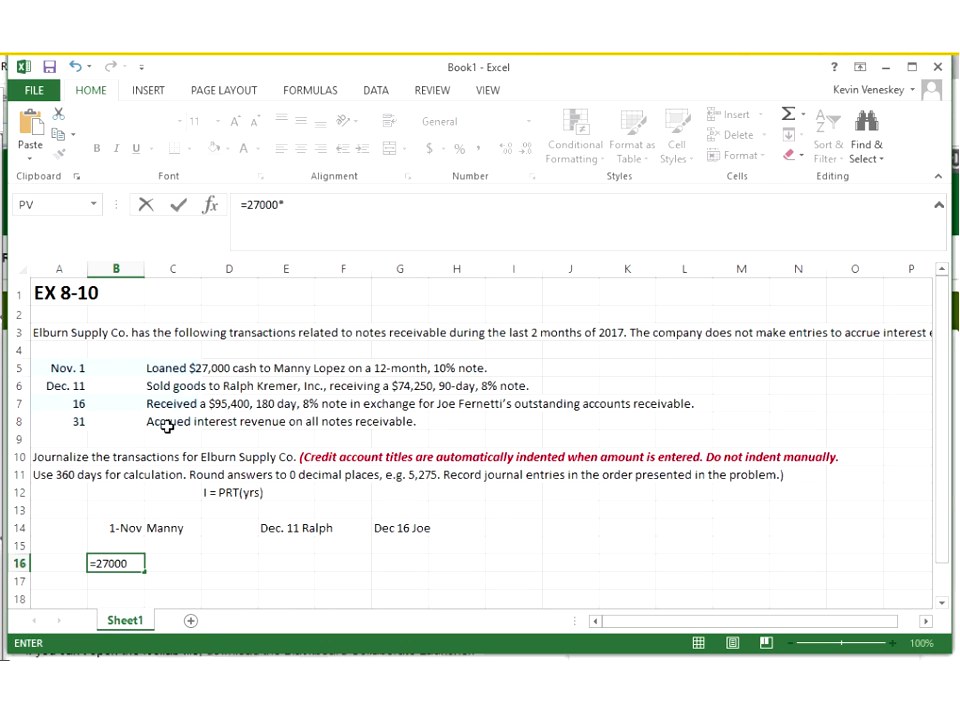
{"action": "type", "text": ".10*(2/12)"}
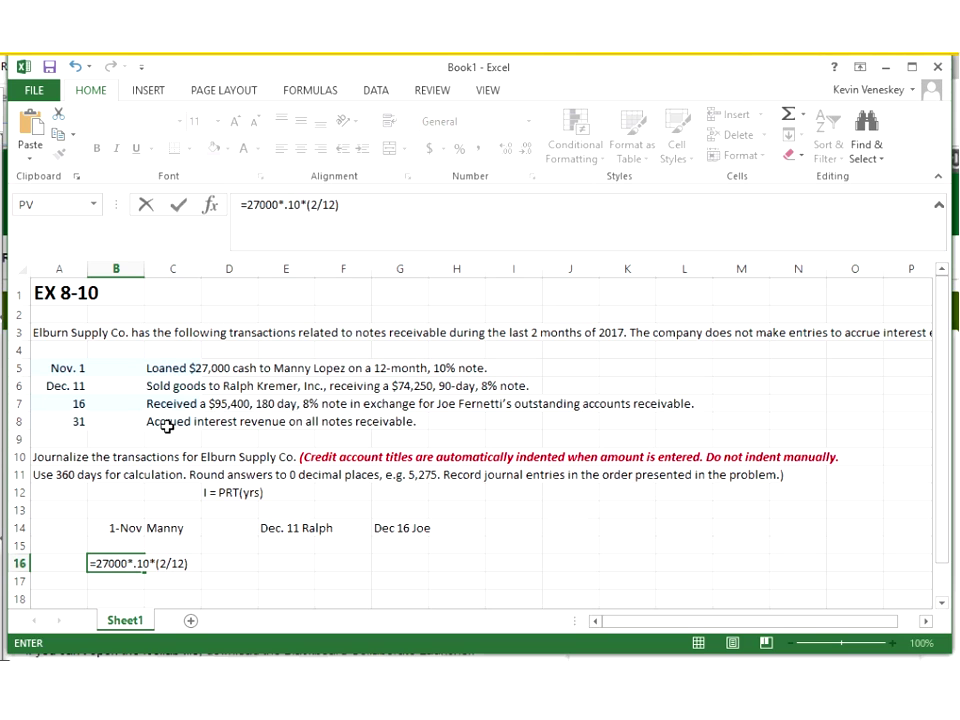
{"action": "key", "text": "Return"}
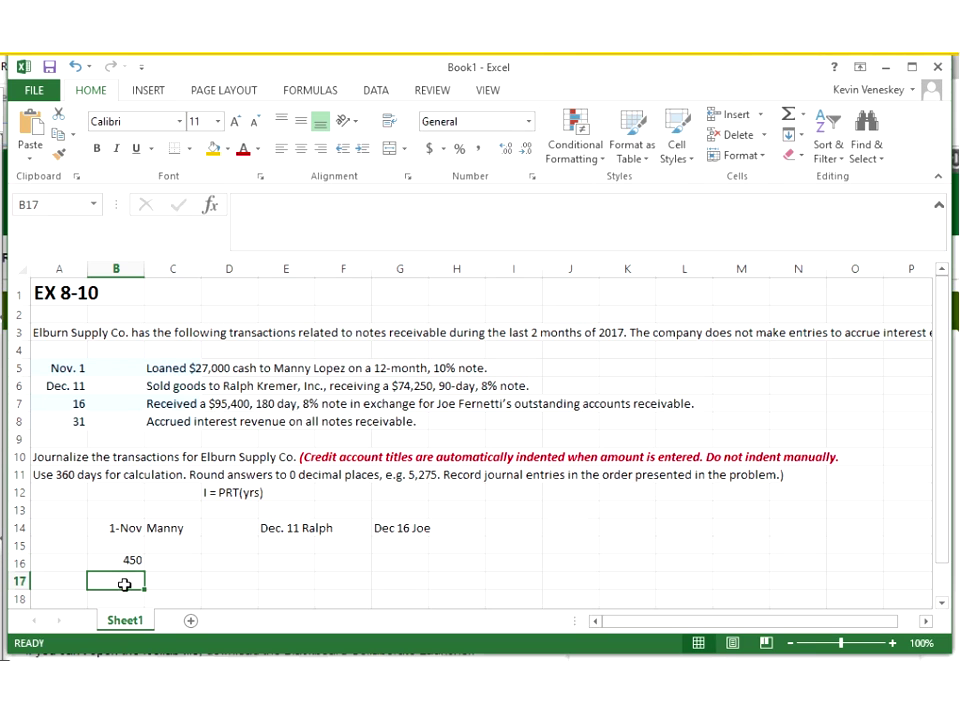
{"action": "left_click", "coordinate": [135, 566]}
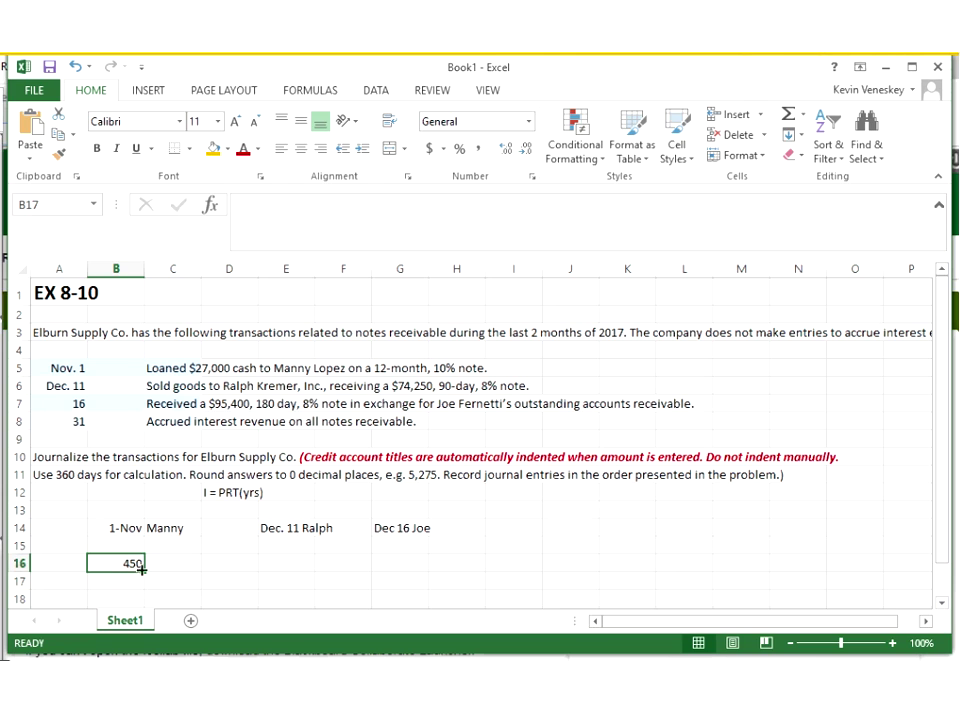
{"action": "left_click", "coordinate": [282, 566]}
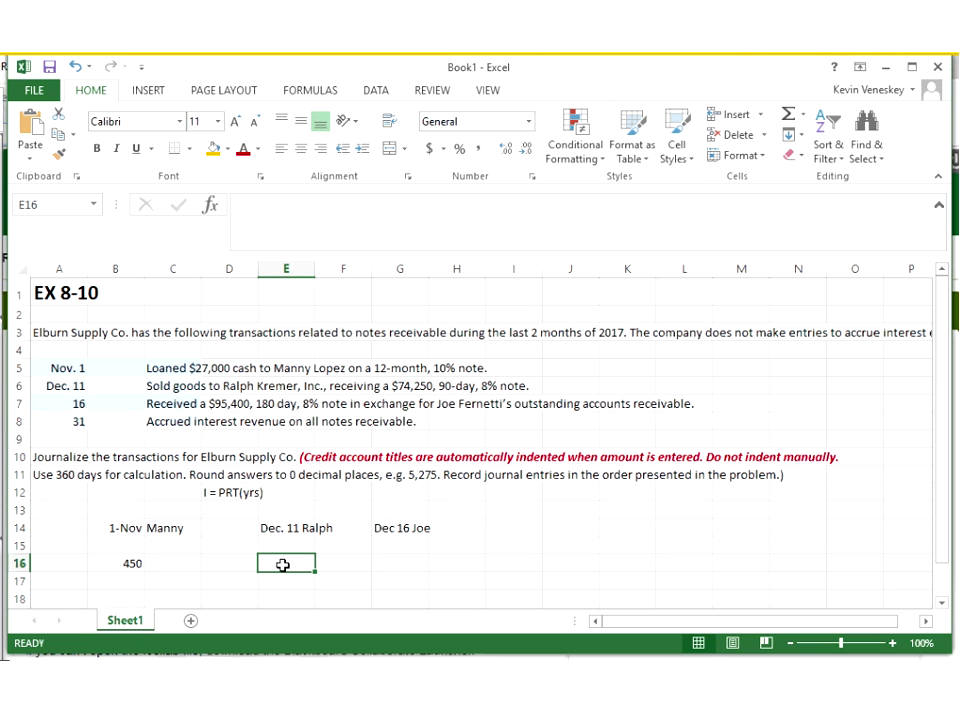
Step: Enter =74250*.08*(20/360) in E16 so the Dec. 11 note's interest shows 330
{"action": "type", "text": "="}
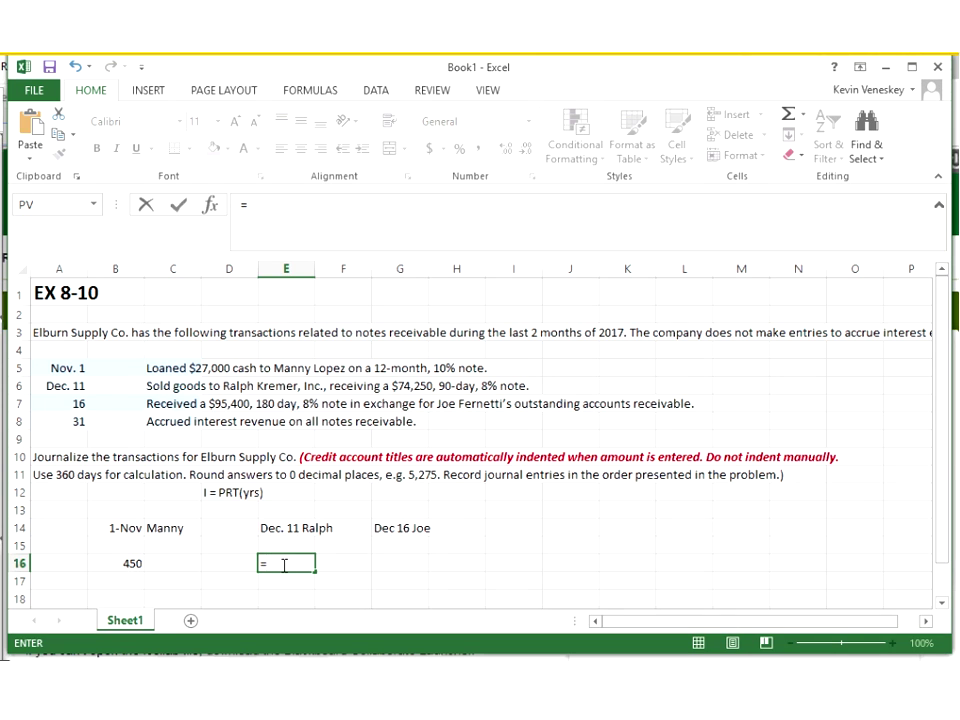
{"action": "type", "text": "74250*"}
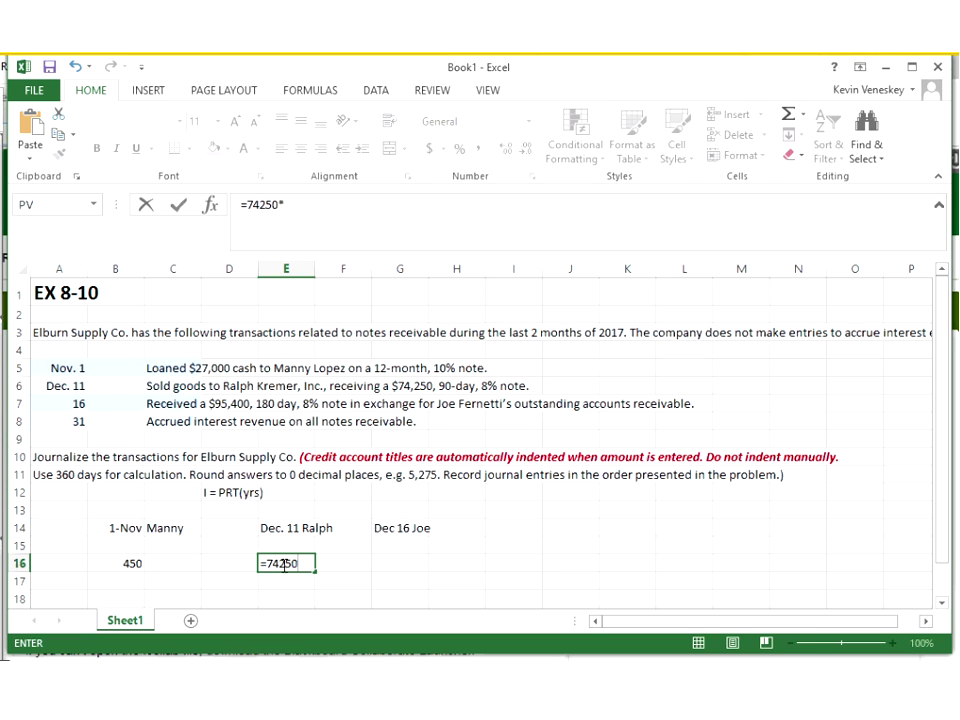
{"action": "type", "text": ".08*(20"}
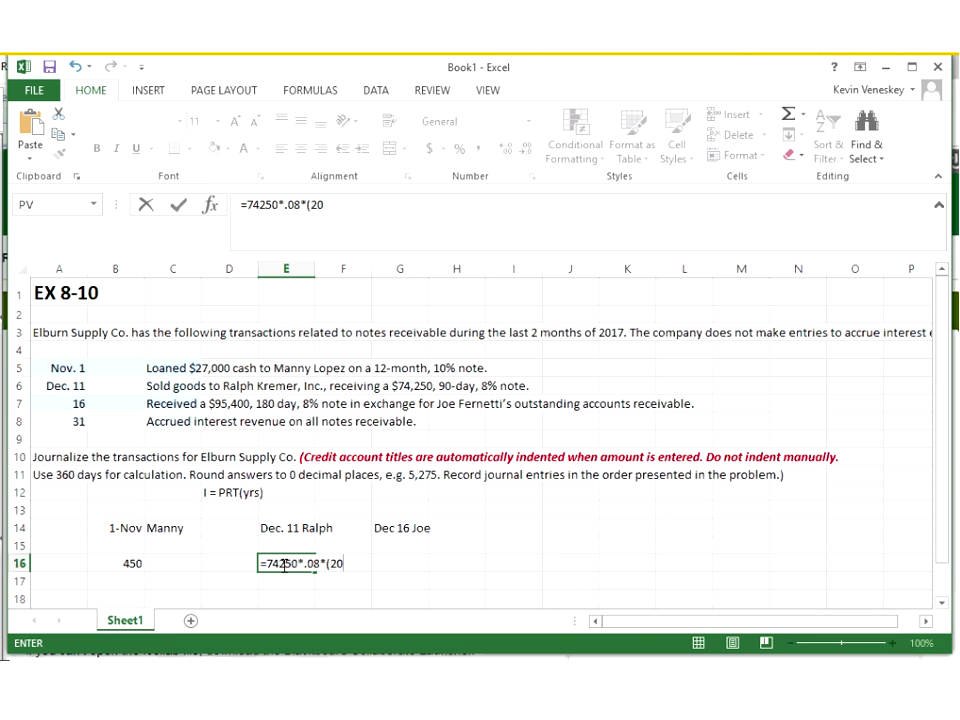
{"action": "type", "text": "/360)"}
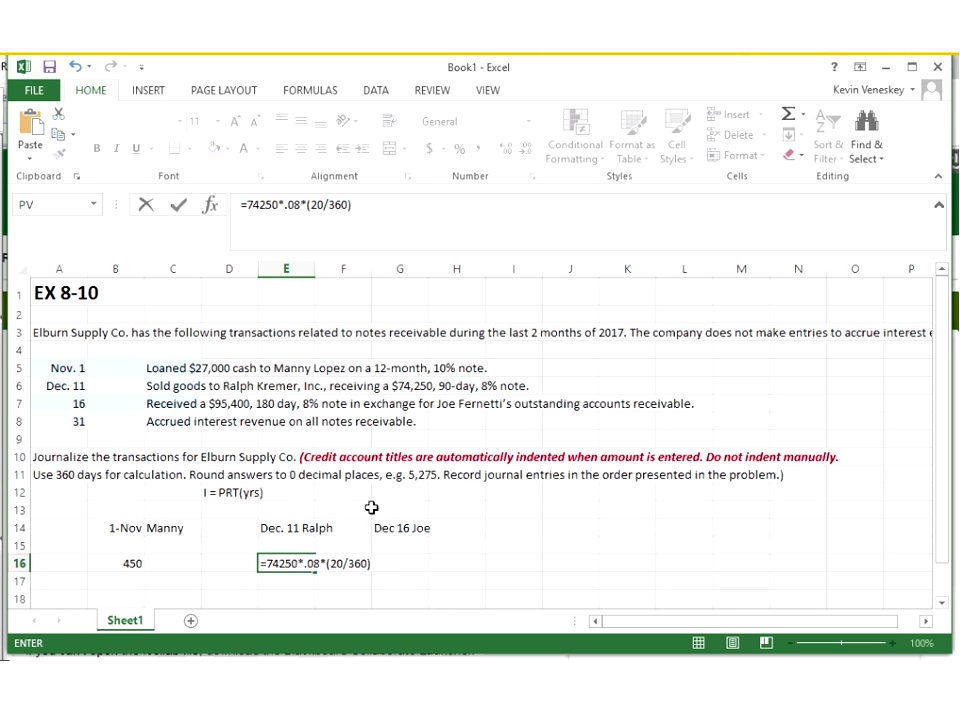
{"action": "key", "text": "Return"}
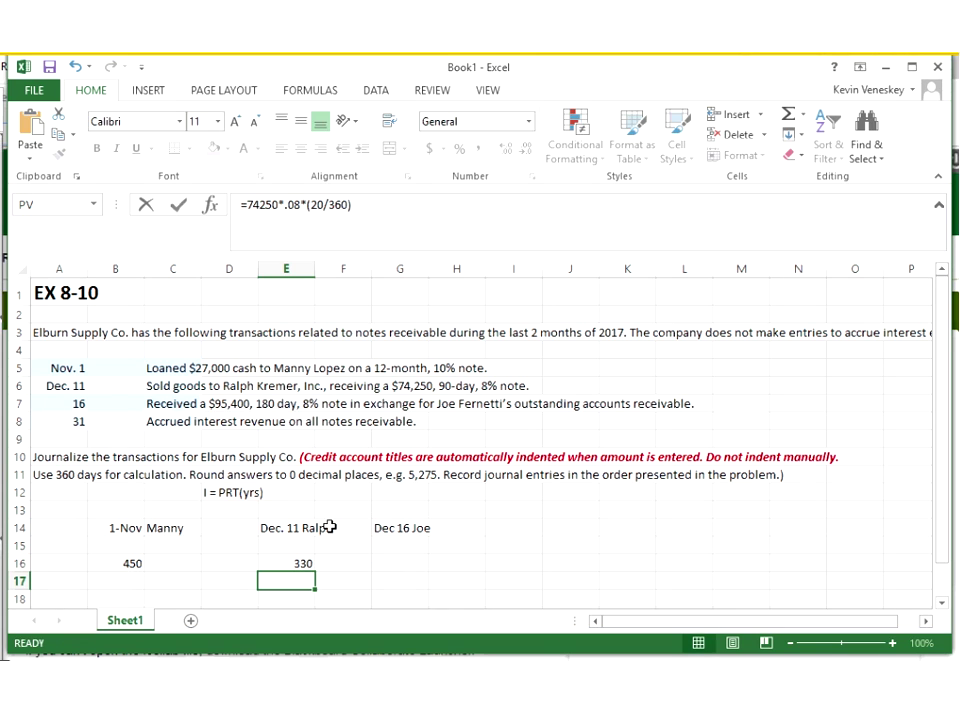
{"action": "key", "text": "Up"}
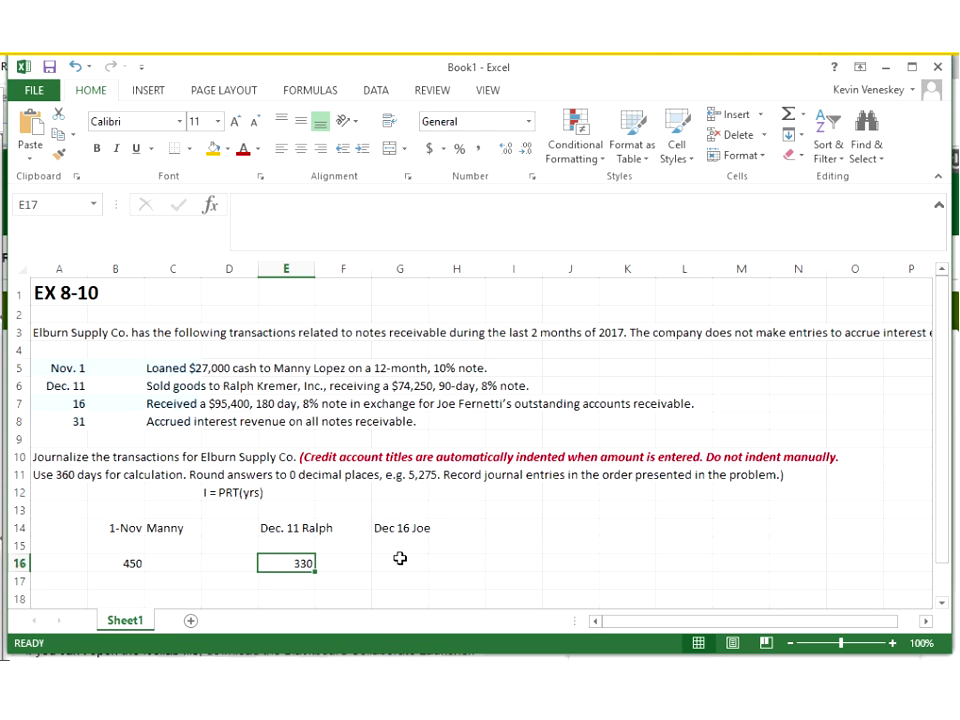
Step: Compute the Dec 16 note's interest in G16 with =95400*.08*(15/360), giving 318
{"action": "left_click", "coordinate": [400, 560]}
{"action": "type", "text": "="}
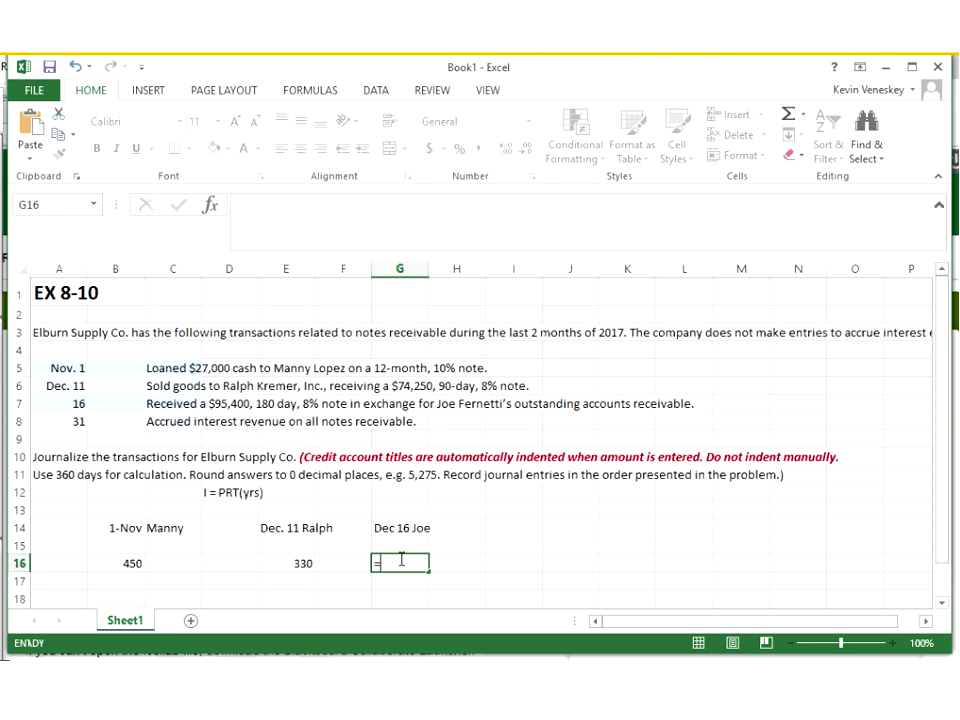
{"action": "type", "text": "9"}
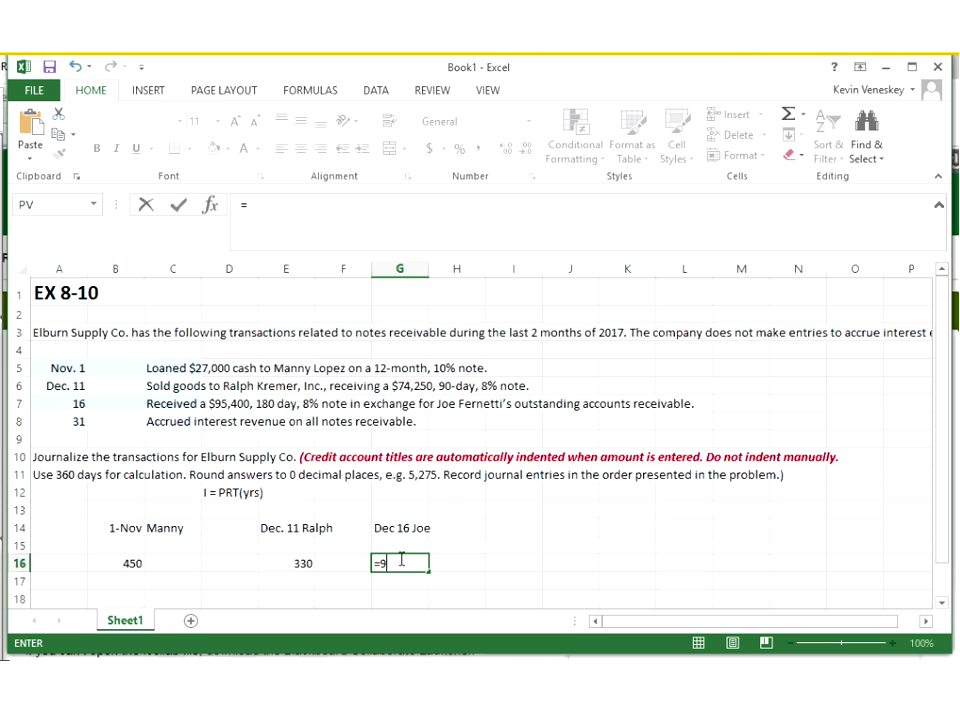
{"action": "type", "text": "5400*.0"}
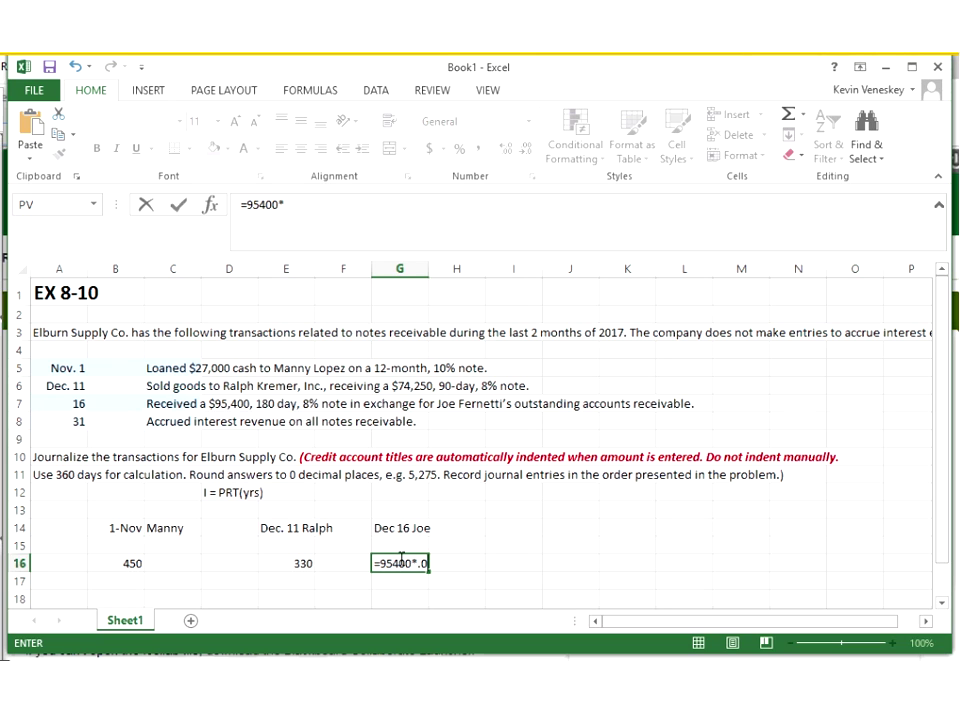
{"action": "type", "text": "8*(15/360"}
{"action": "key", "text": "Return"}
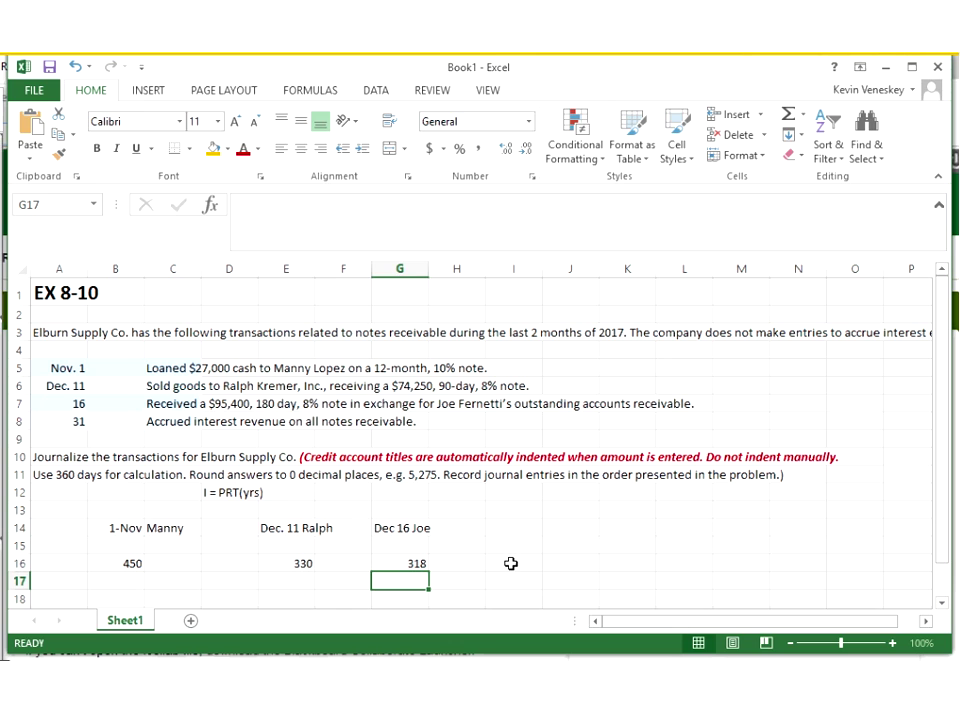
Step: Total the three notes' interest in I16 with a sum formula, giving 1098
{"action": "left_click", "coordinate": [510, 563]}
{"action": "type", "text": "="}
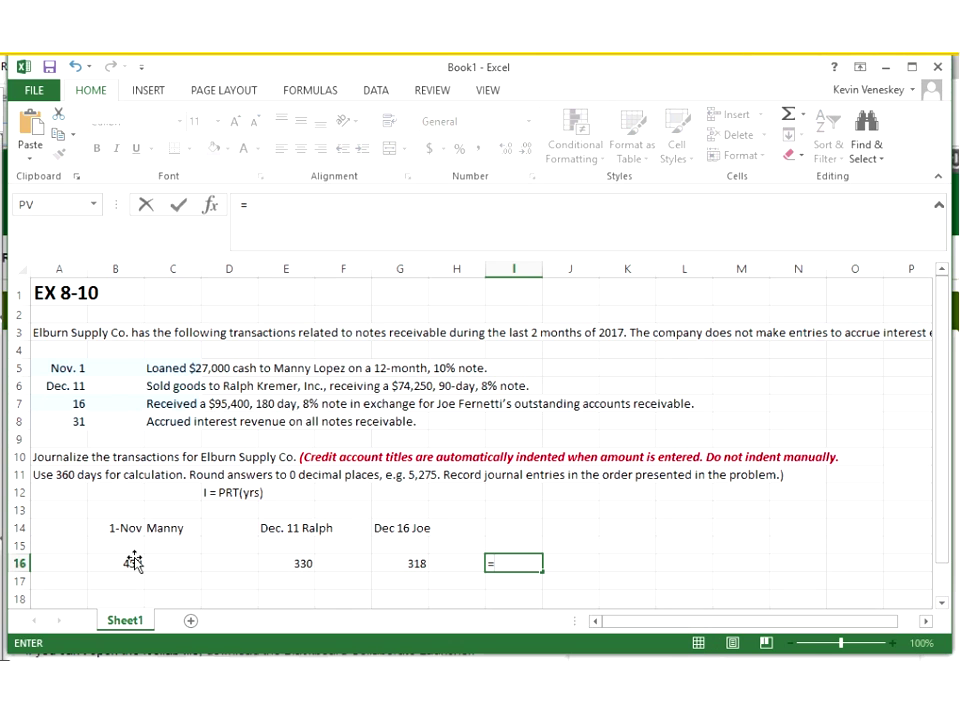
{"action": "left_click", "coordinate": [133, 563]}
{"action": "type", "text": "+"}
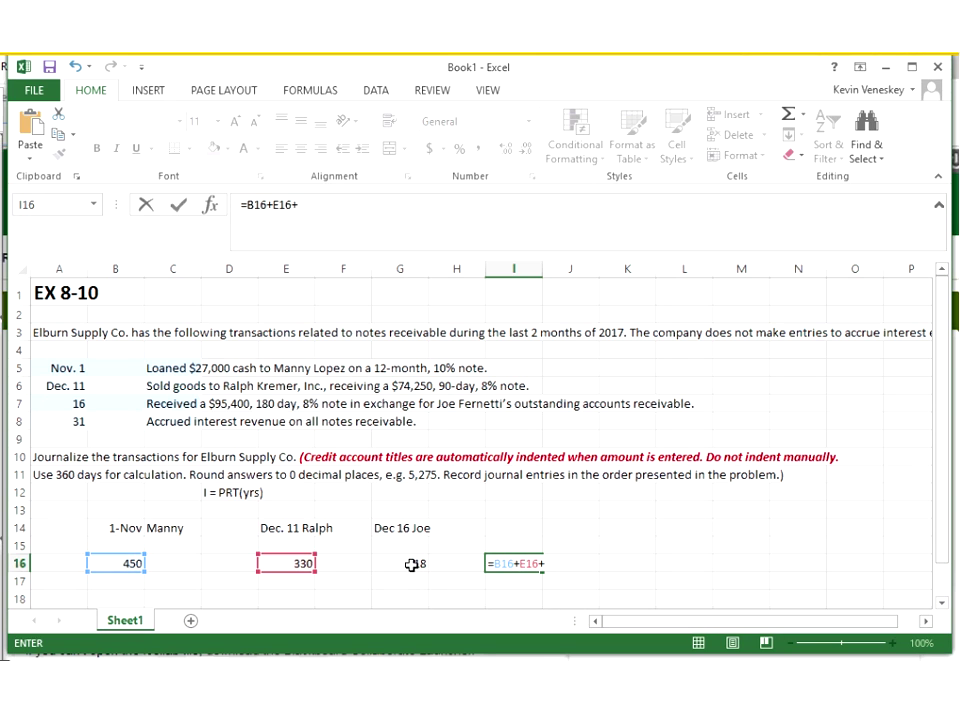
{"action": "left_click", "coordinate": [411, 564]}
{"action": "key", "text": "Return"}
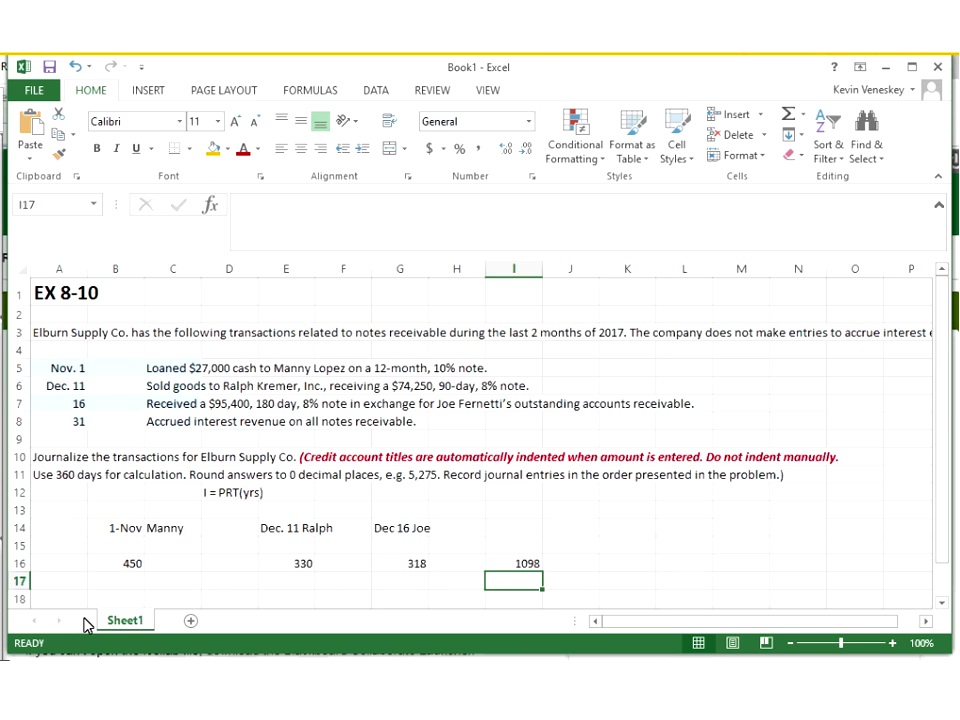
Step: Bring up the Blackboard Collaborate Room Details page for ACCT 101 Videos
{"action": "key", "text": "Up"}
{"action": "key", "text": "Up"}
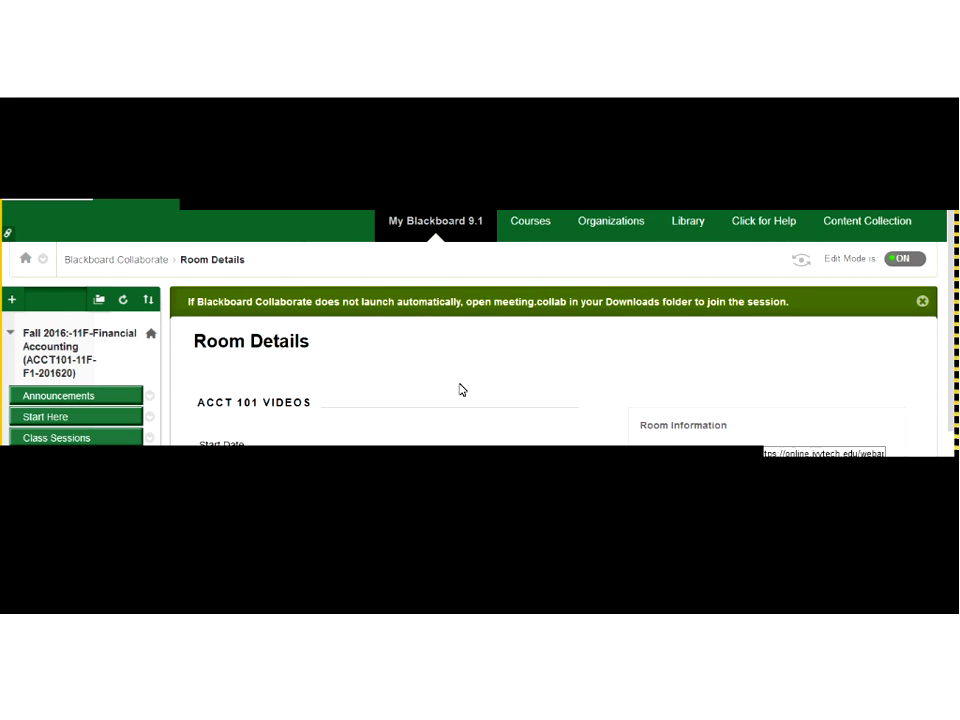
Step: Date the first WileyPLUS entry Nov. 1 and debit Notes Receivable 27000
{"action": "left_click", "coordinate": [100, 111]}
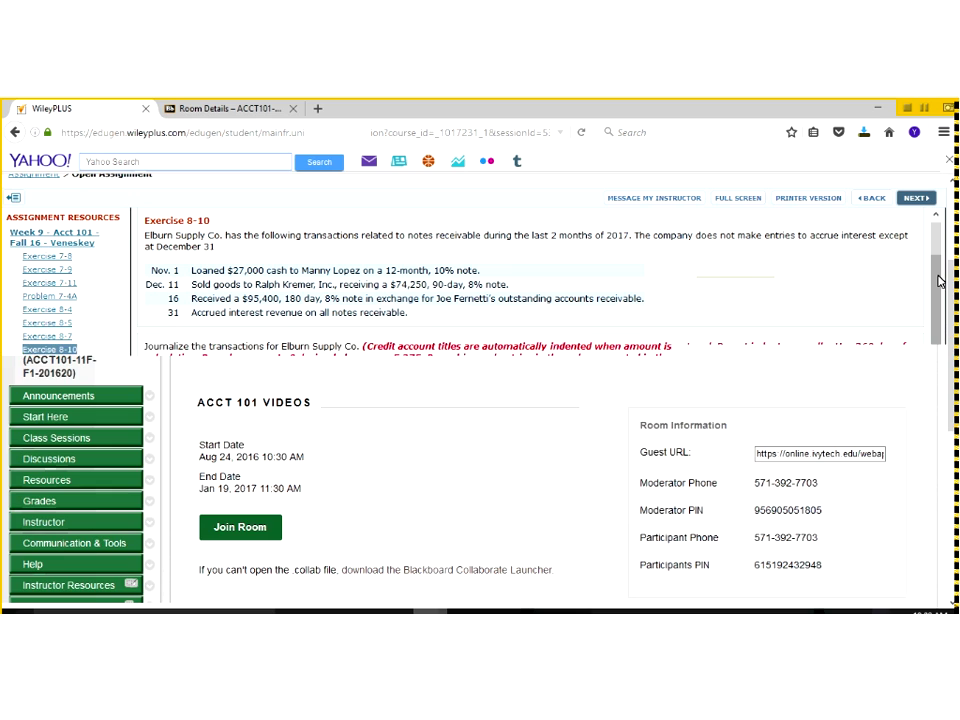
{"action": "scroll", "coordinate": [940, 281], "scroll_direction": "down", "scroll_amount": 1}
{"action": "left_click", "coordinate": [185, 368]}
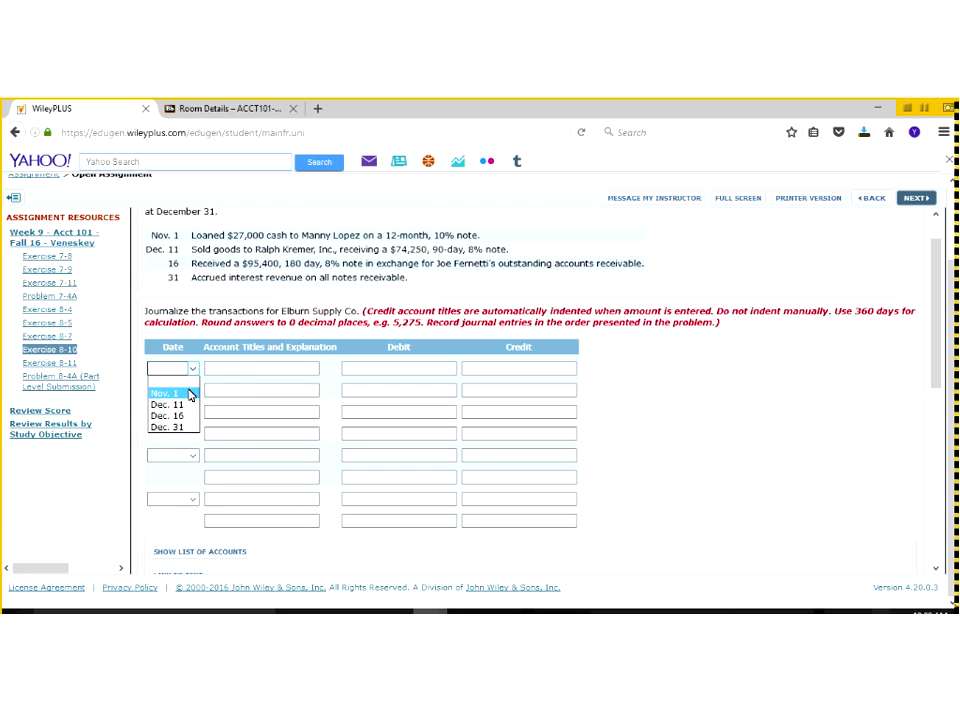
{"action": "left_click", "coordinate": [165, 394]}
{"action": "left_click", "coordinate": [229, 369]}
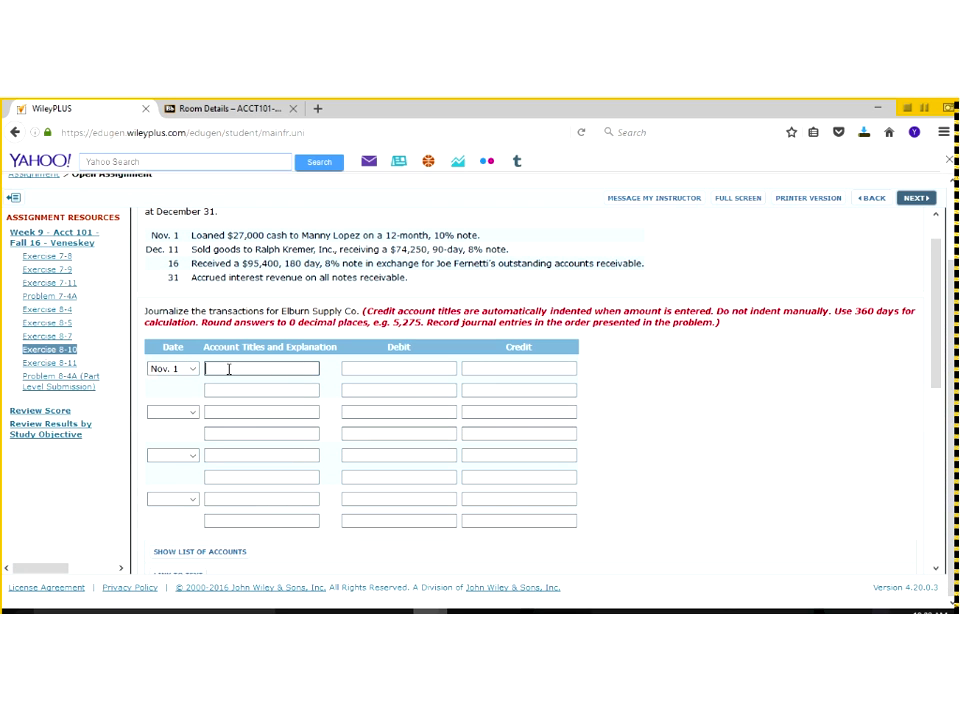
{"action": "type", "text": "Notes"}
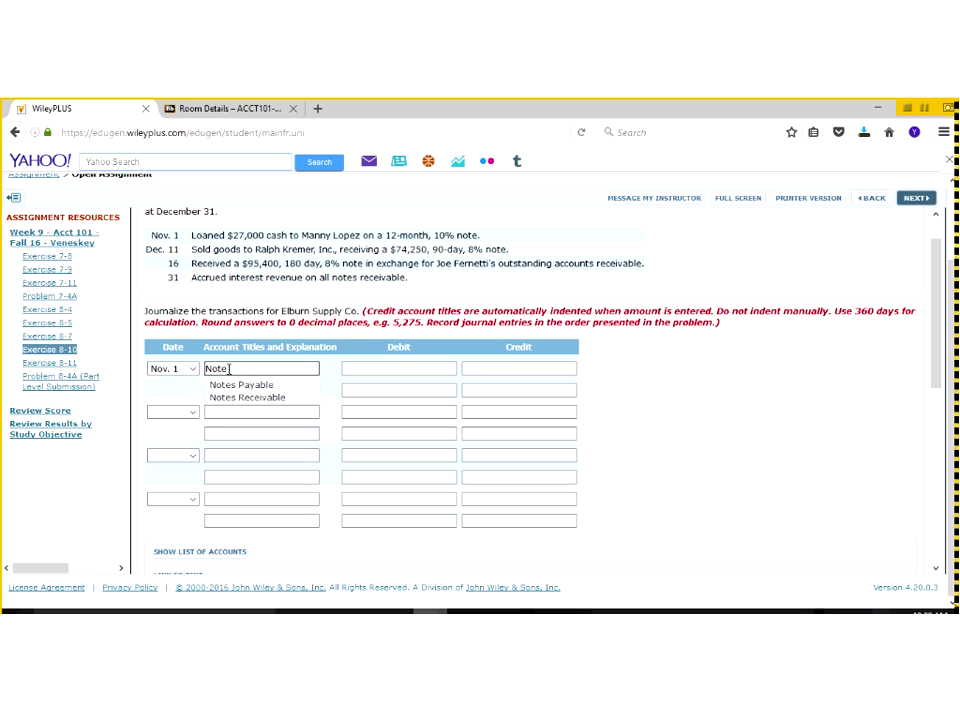
{"action": "key", "text": "Down"}
Step: Credit Cash 27000 on the Nov. 1 entry
{"action": "key", "text": "Down"}
{"action": "key", "text": "Tab"}
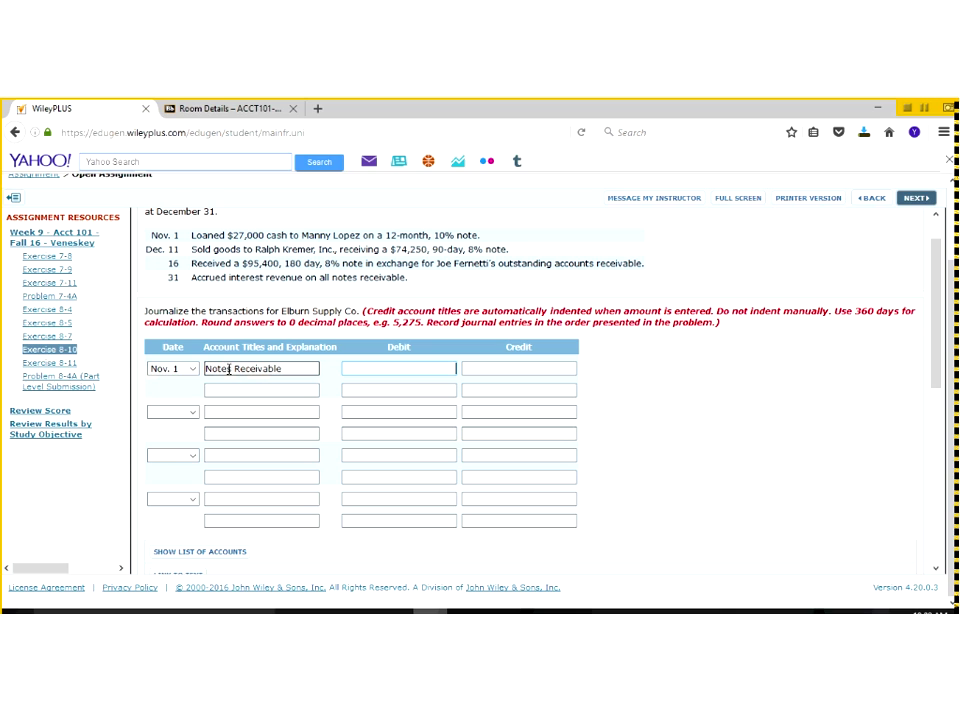
{"action": "type", "text": "27000"}
{"action": "key", "text": "Tab"}
{"action": "key", "text": "Tab"}
{"action": "type", "text": "Cash"}
{"action": "key", "text": "Down"}
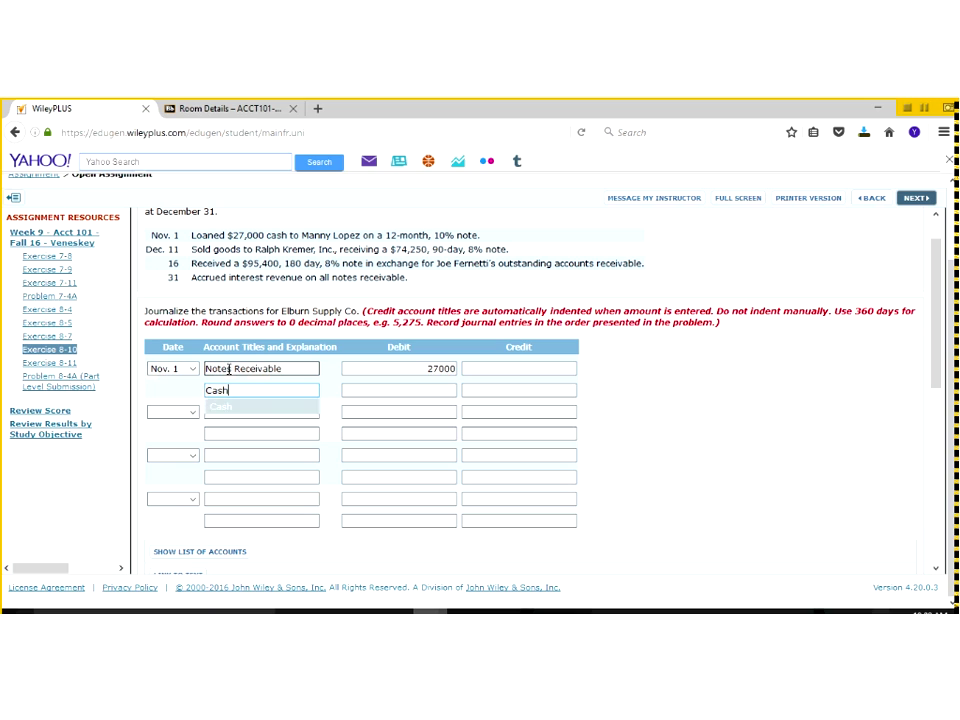
{"action": "key", "text": "Tab"}
{"action": "key", "text": "Tab"}
{"action": "type", "text": "27000"}
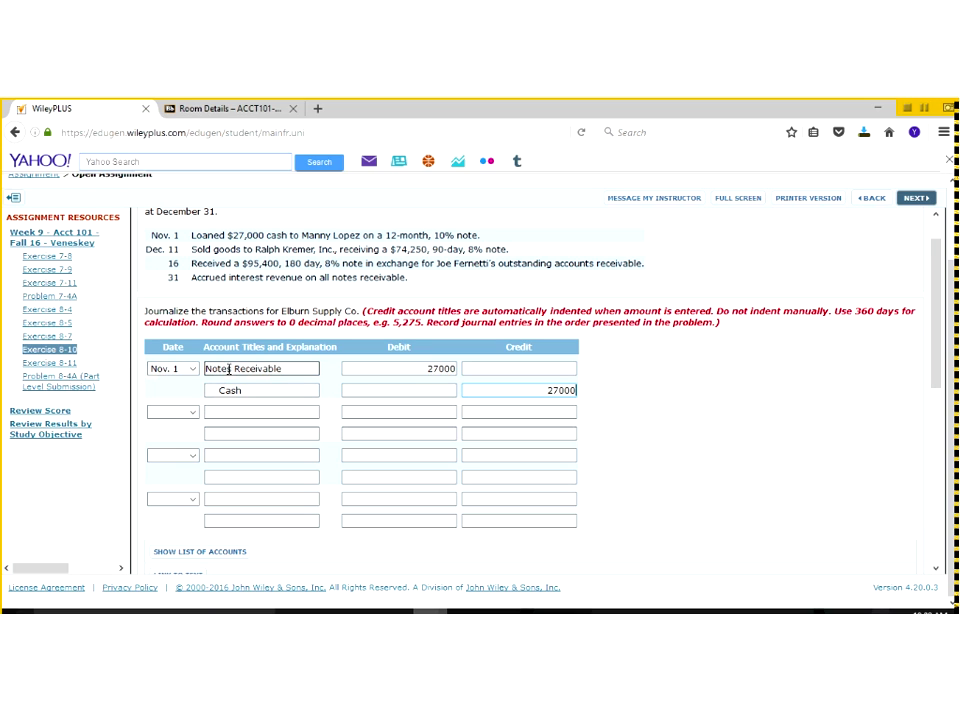
Step: Date the second entry Dec. 11 and debit Notes Receivable 74250
{"action": "left_click", "coordinate": [180, 412]}
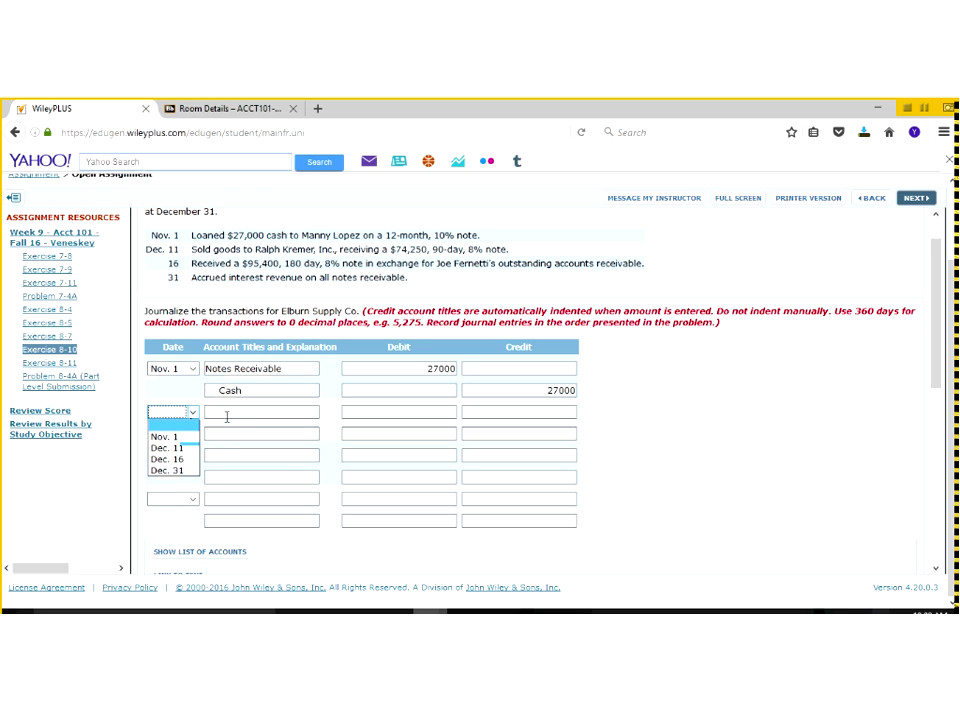
{"action": "left_click", "coordinate": [188, 447]}
{"action": "left_click", "coordinate": [228, 411]}
{"action": "type", "text": "not"}
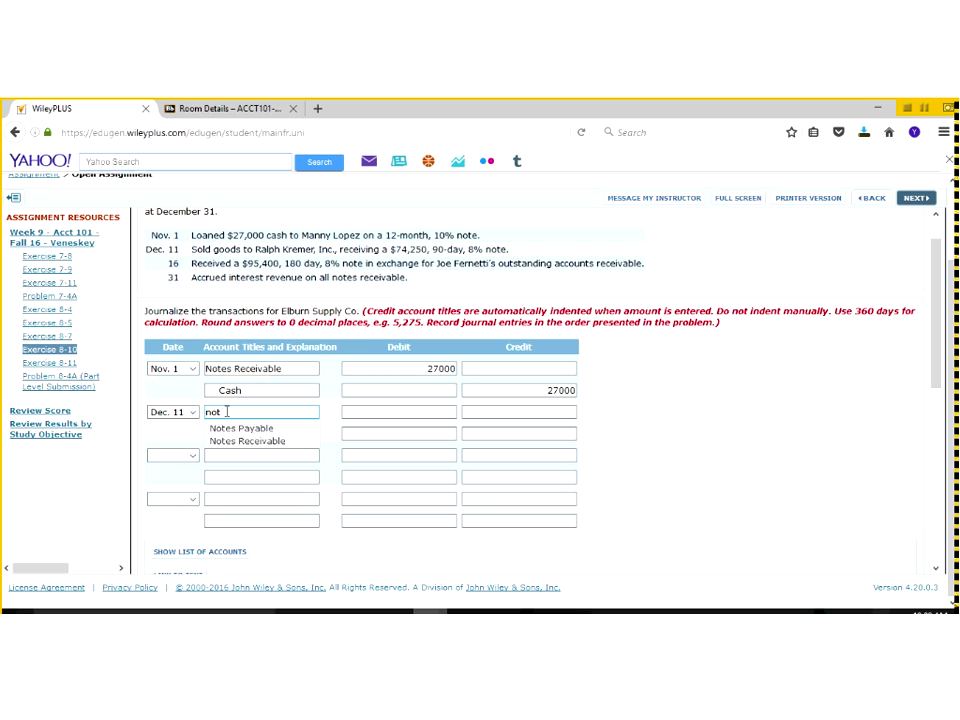
{"action": "key", "text": "Down"}
{"action": "key", "text": "Down"}
{"action": "key", "text": "Return"}
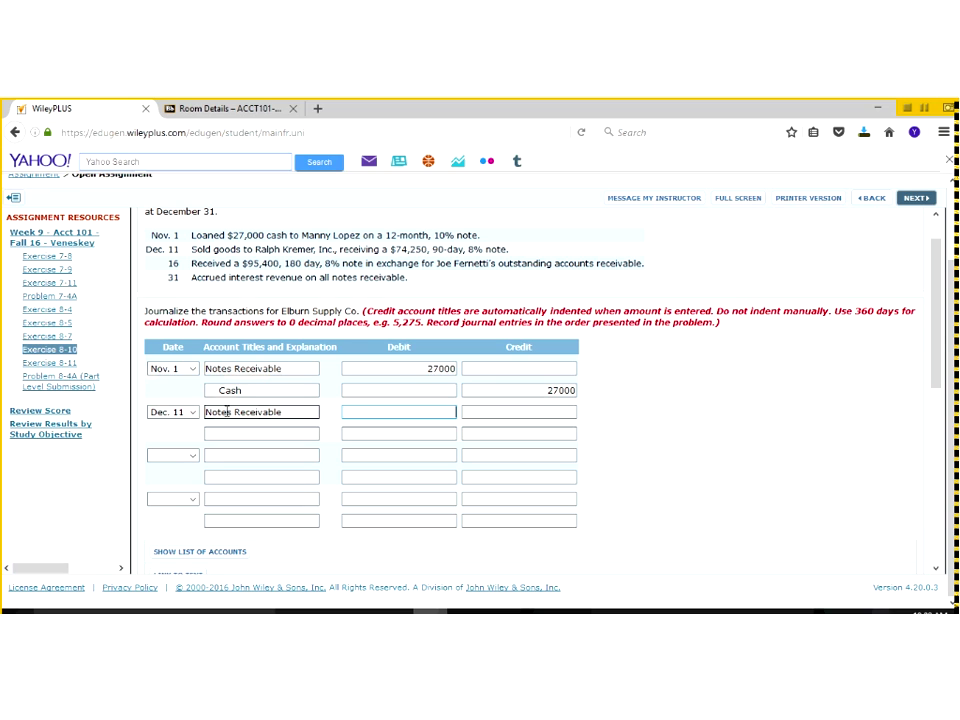
{"action": "type", "text": "74250"}
Step: Credit Sales Revenue 74250 on the Dec. 11 entry
{"action": "key", "text": "Tab"}
{"action": "key", "text": "Tab"}
{"action": "type", "text": "sales"}
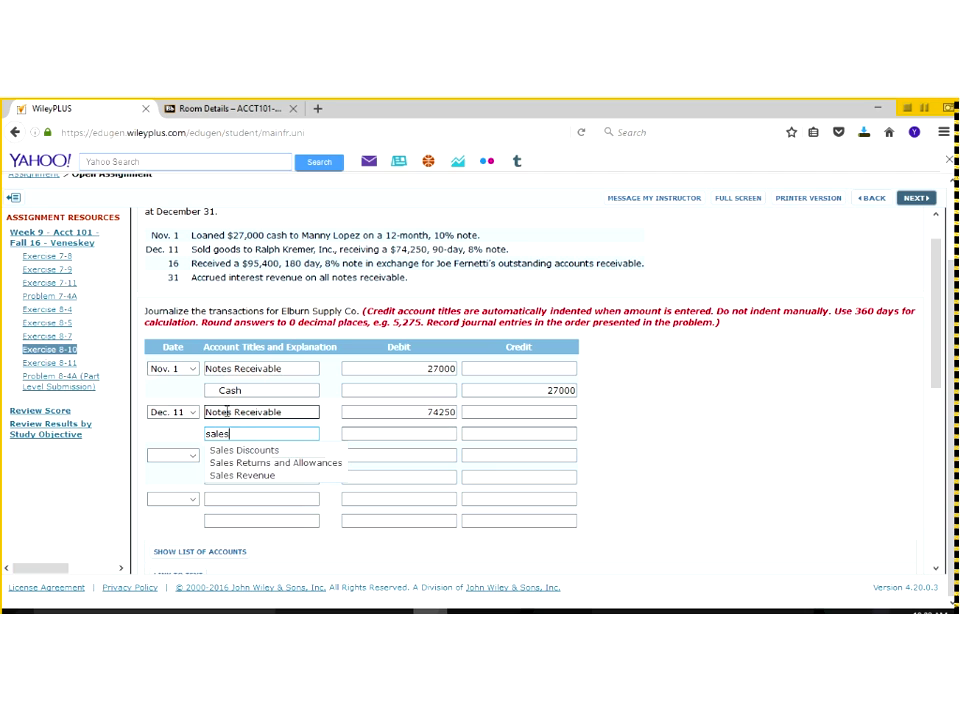
{"action": "key", "text": "Down"}
{"action": "key", "text": "Down"}
{"action": "key", "text": "Down"}
{"action": "key", "text": "Tab"}
{"action": "key", "text": "Tab"}
{"action": "type", "text": "74250"}
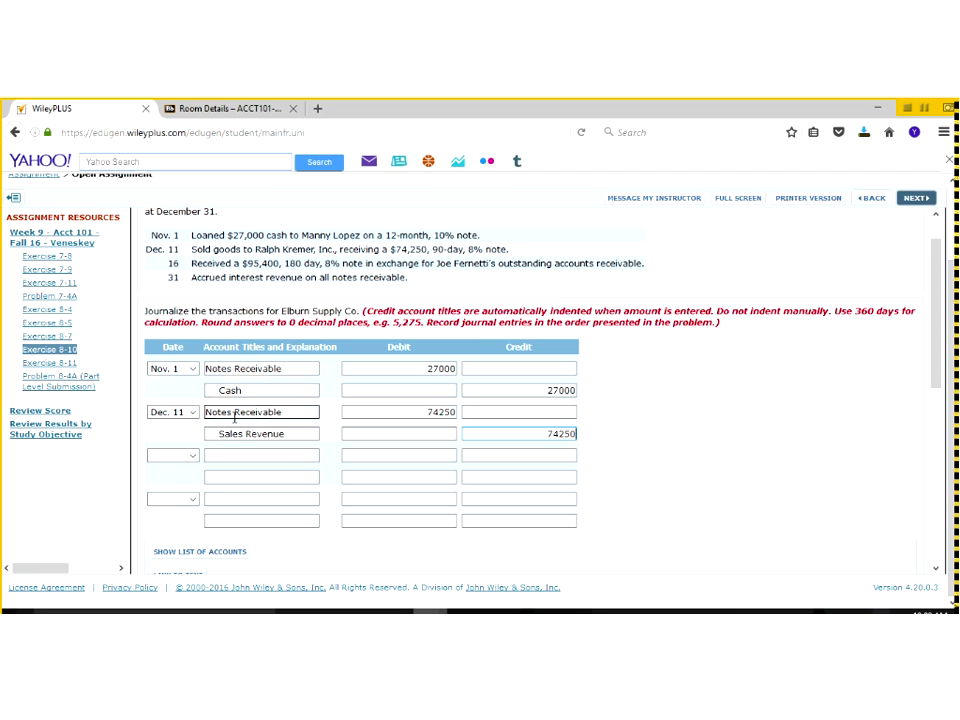
{"action": "left_click", "coordinate": [423, 413]}
Step: Date the third entry Dec. 16 and debit Notes Receivable 95400
{"action": "left_click", "coordinate": [189, 459]}
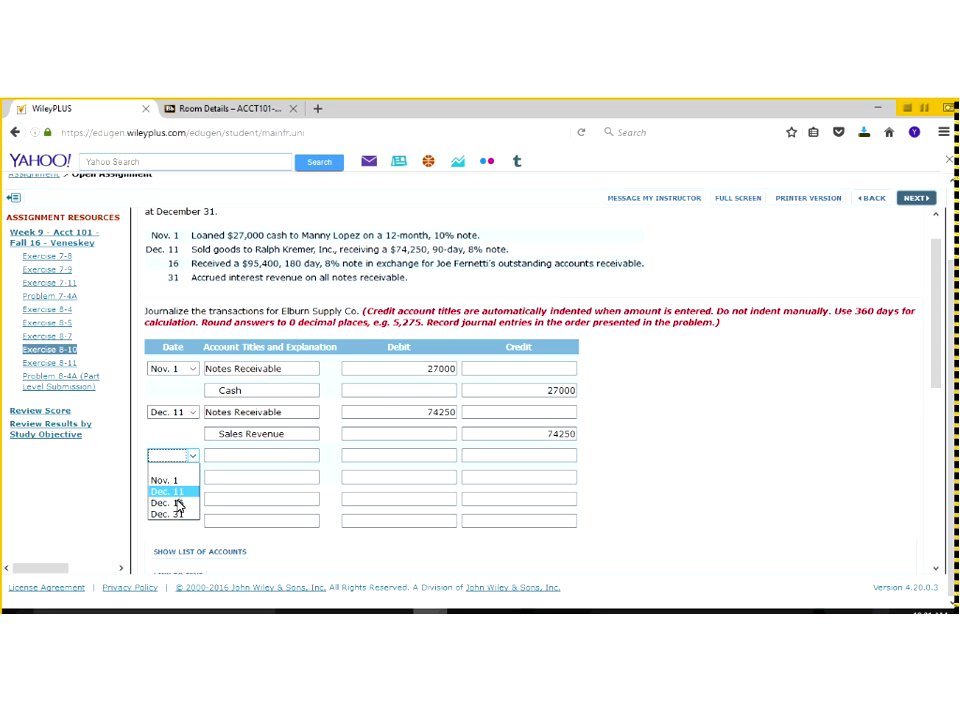
{"action": "left_click", "coordinate": [180, 503]}
{"action": "left_click", "coordinate": [222, 455]}
{"action": "type", "text": "note"}
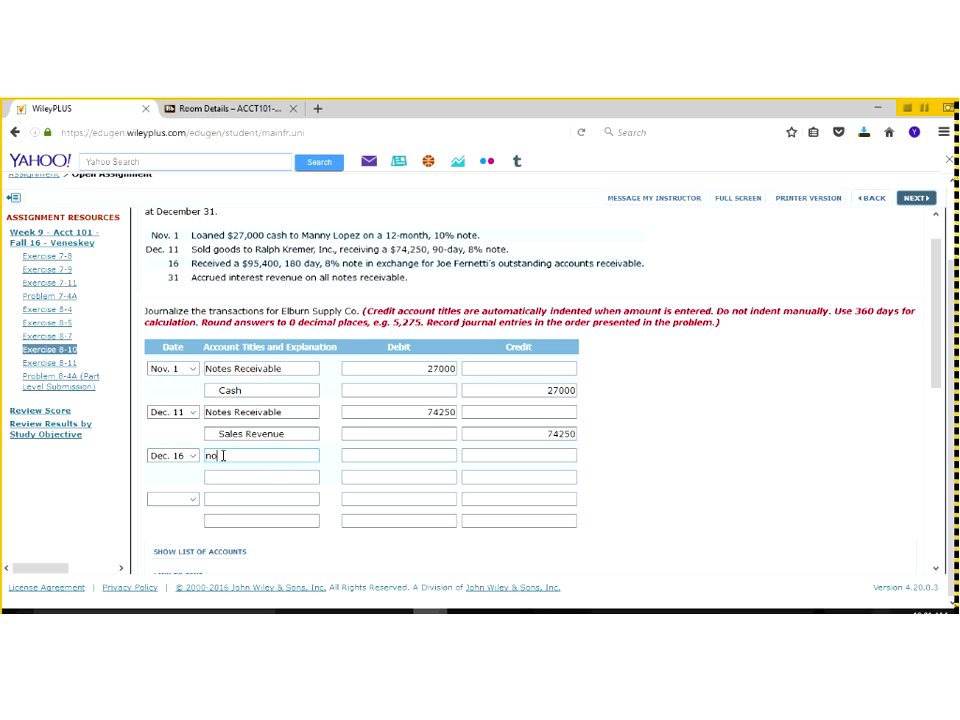
{"action": "key", "text": "Down"}
{"action": "key", "text": "Down"}
{"action": "key", "text": "Tab"}
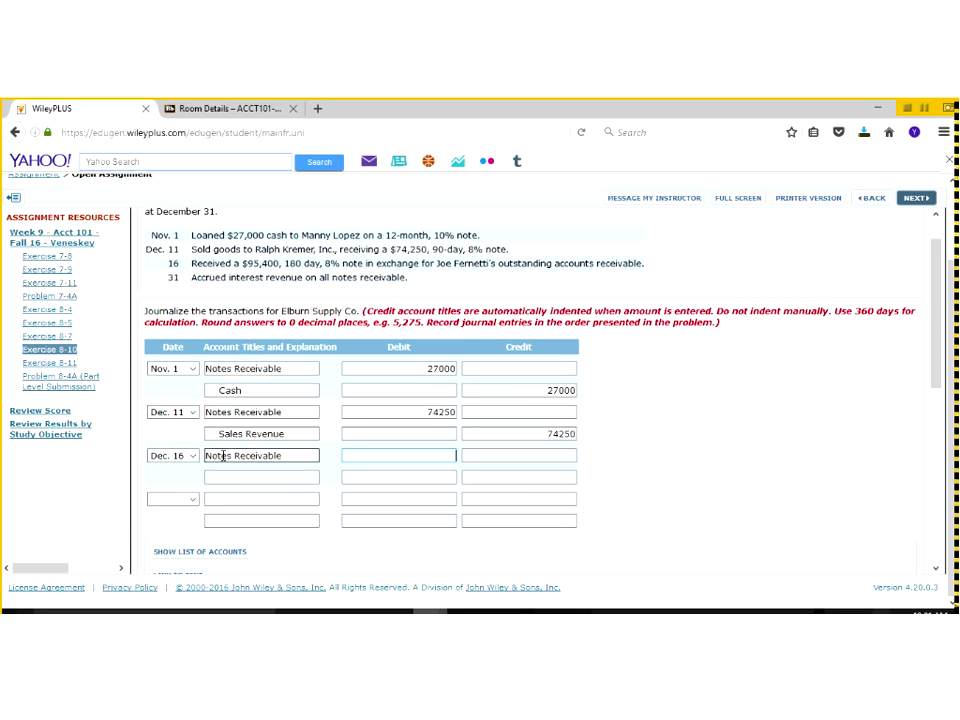
{"action": "type", "text": "95400"}
Step: Credit Accounts Receivable 95400 on the Dec. 16 entry
{"action": "key", "text": "Tab"}
{"action": "key", "text": "Tab"}
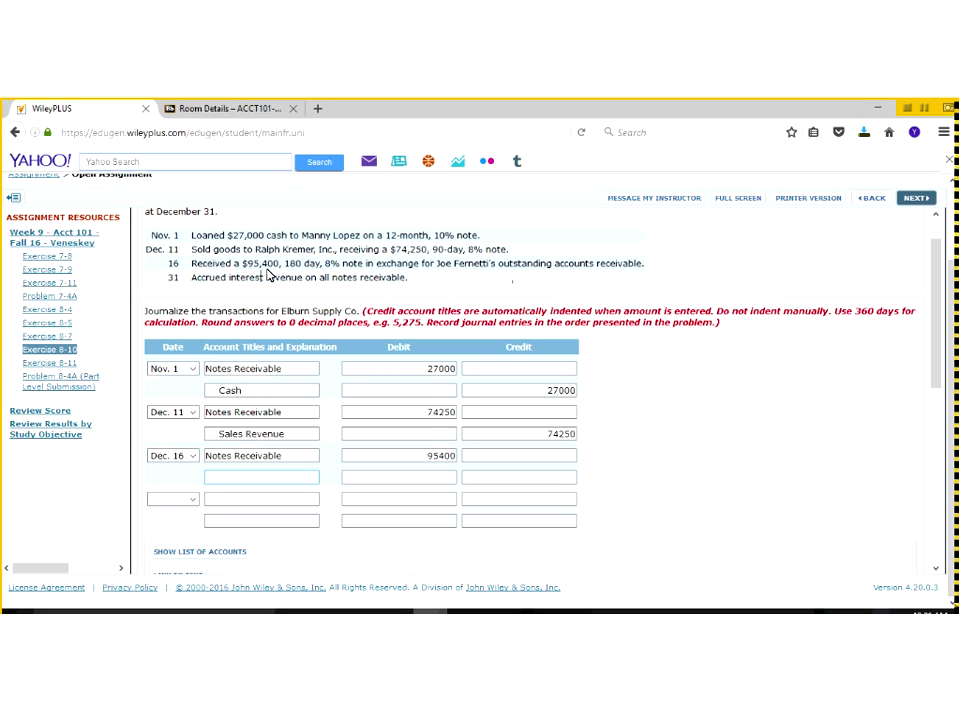
{"action": "type", "text": "acc"}
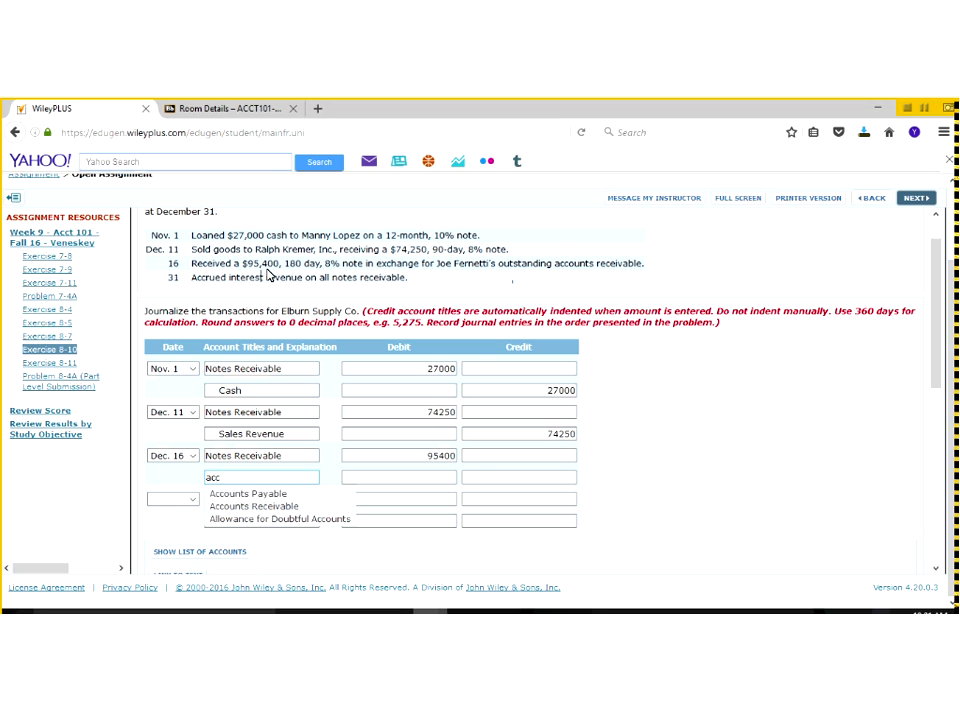
{"action": "key", "text": "Down"}
{"action": "key", "text": "Down"}
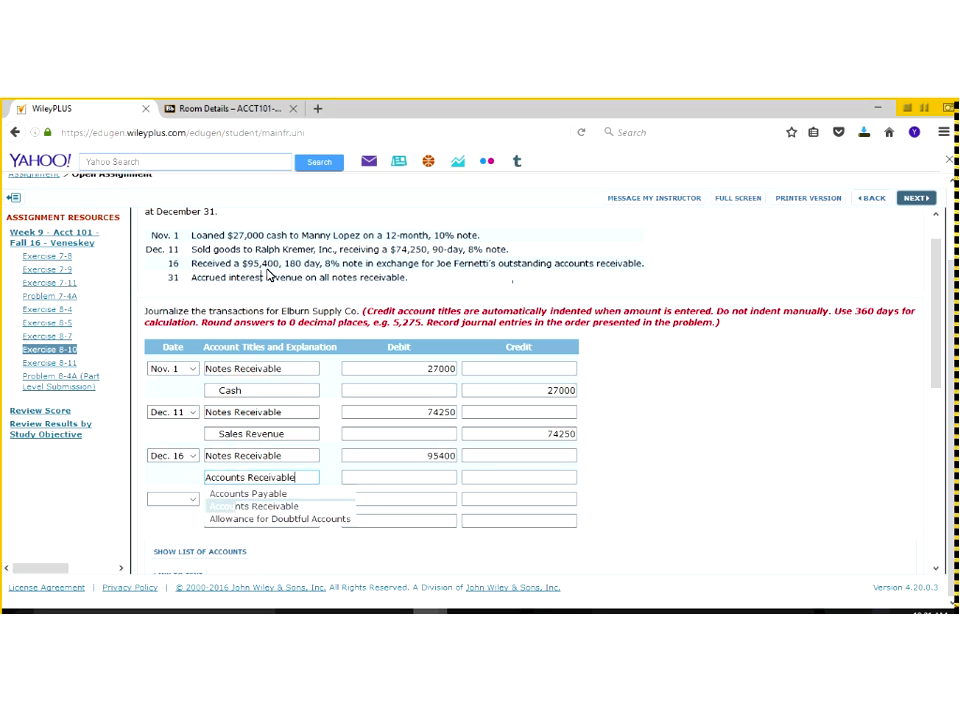
{"action": "key", "text": "Tab"}
{"action": "key", "text": "Tab"}
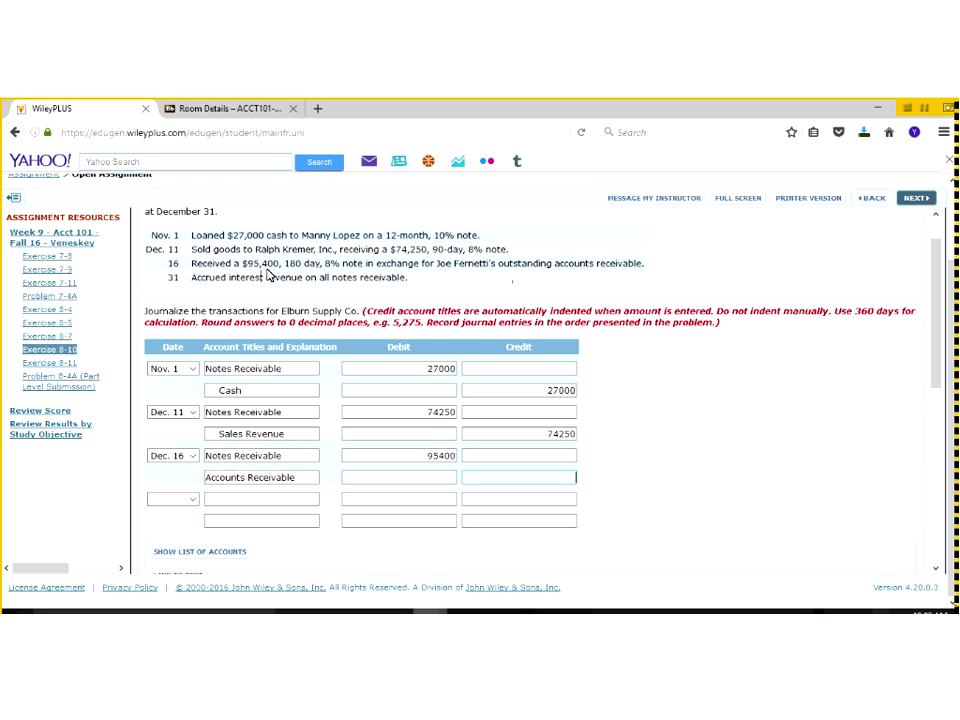
{"action": "type", "text": "95400"}
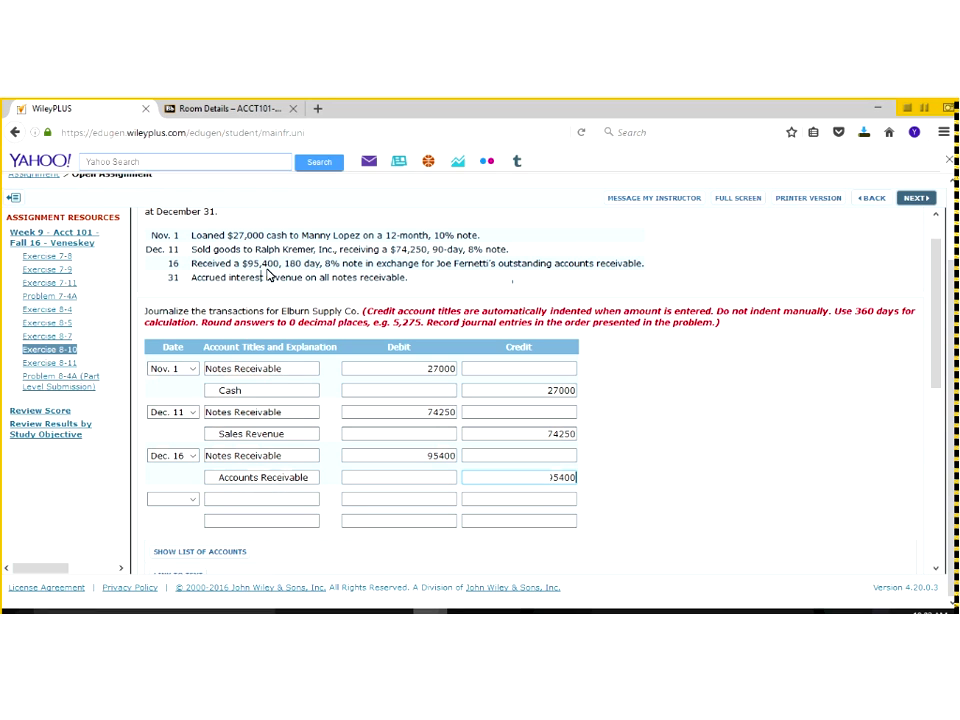
{"action": "key", "text": "Tab"}
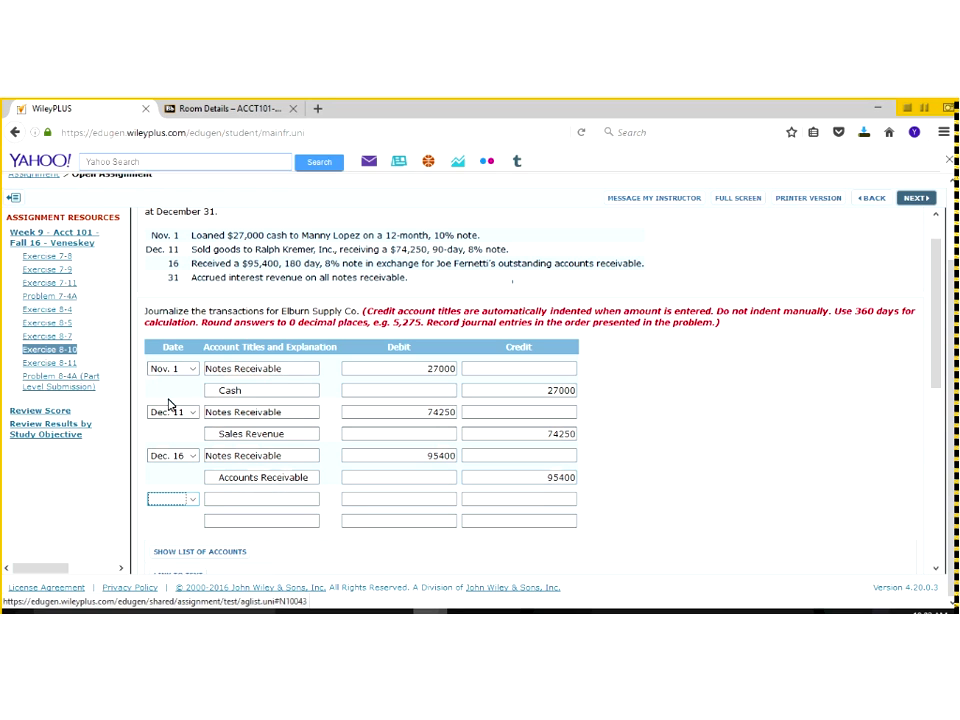
Step: Date the fourth entry Dec. 31 and debit Interest Receivable 1098
{"action": "left_click", "coordinate": [195, 500]}
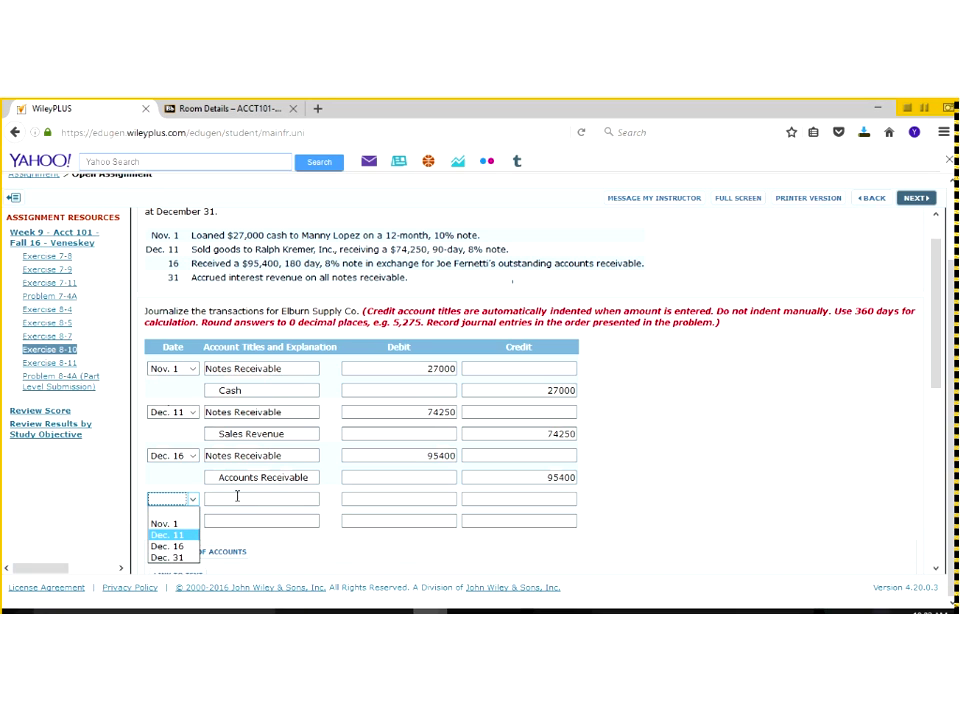
{"action": "key", "text": "Down"}
{"action": "key", "text": "Down"}
{"action": "key", "text": "Return"}
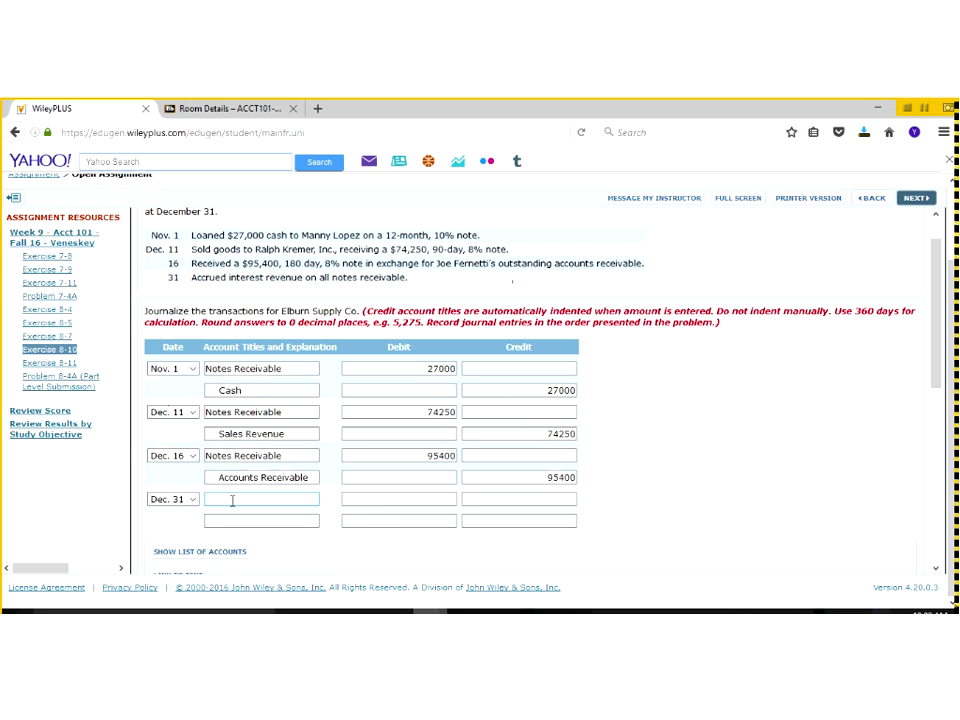
{"action": "type", "text": "int"}
{"action": "key", "text": "Down"}
{"action": "key", "text": "Return"}
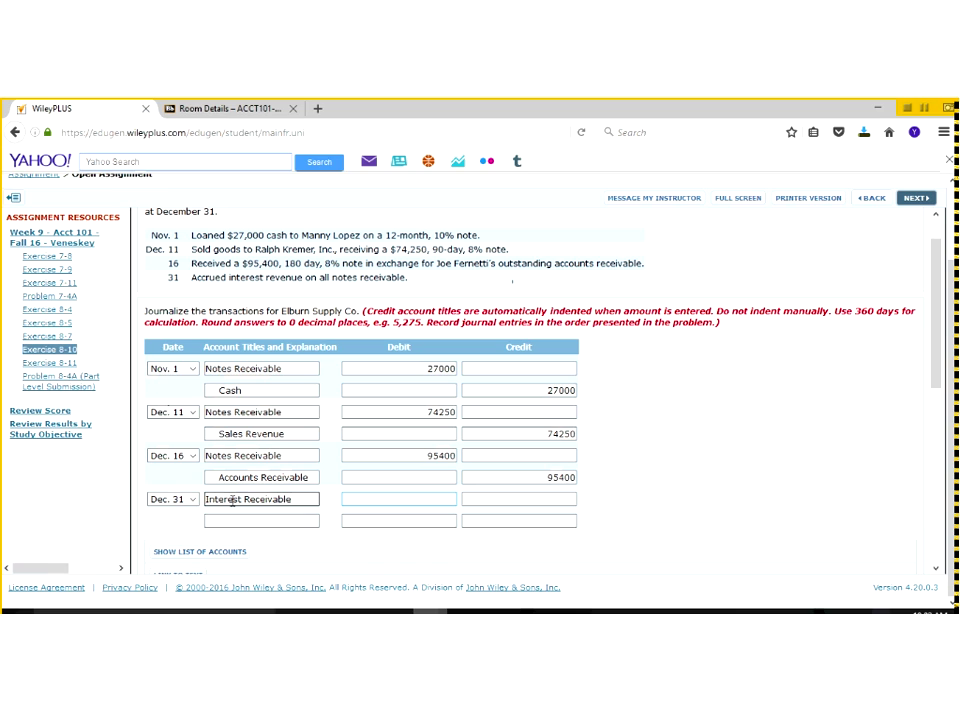
{"action": "left_click", "coordinate": [342, 585]}
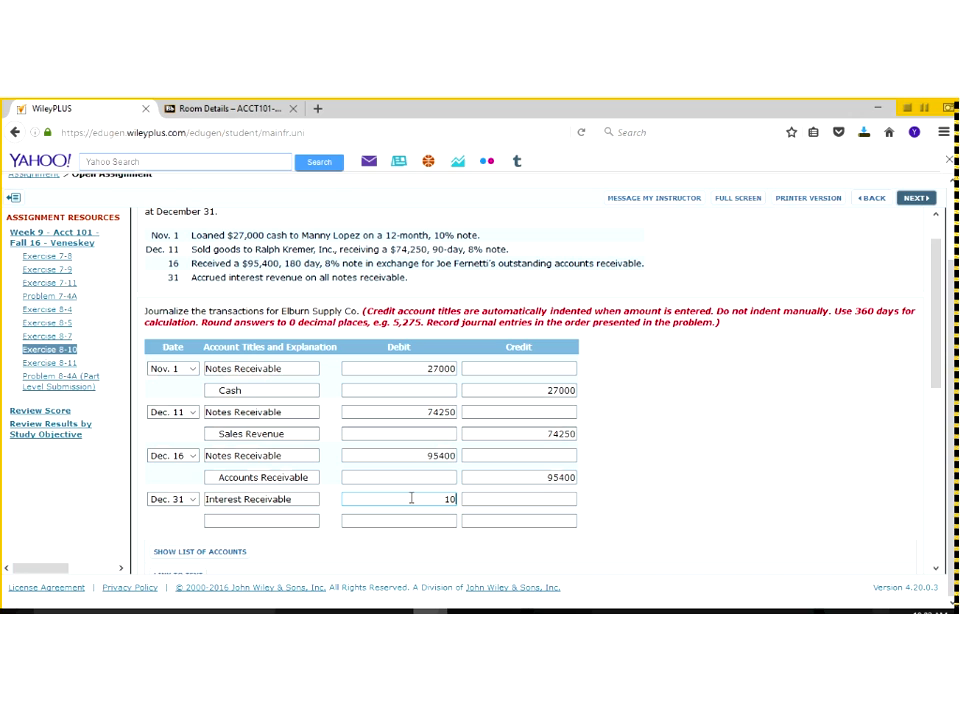
{"action": "type", "text": "98"}
Step: Credit Interest Revenue 1098 on the Dec. 31 accrual
{"action": "key", "text": "Tab"}
{"action": "key", "text": "Tab"}
{"action": "type", "text": "int"}
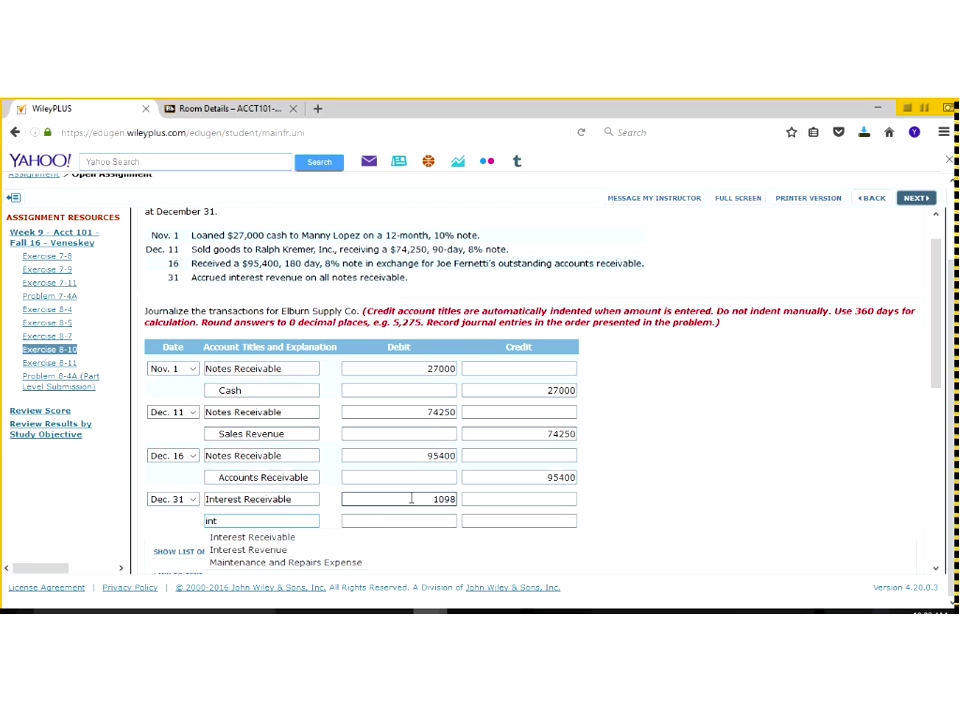
{"action": "key", "text": "Down"}
{"action": "key", "text": "Down"}
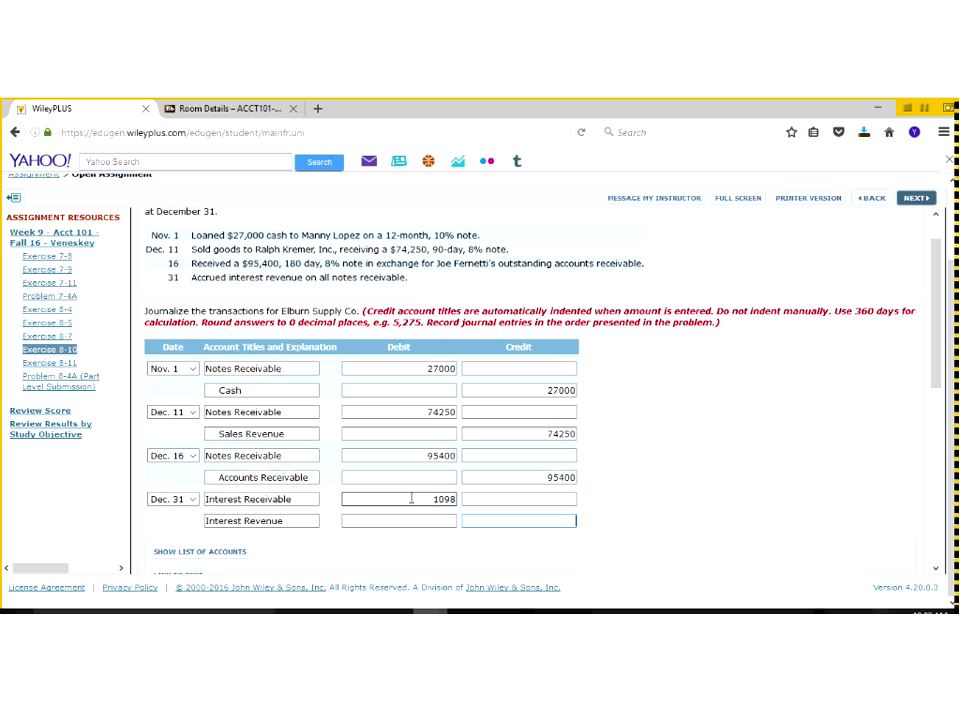
{"action": "type", "text": "1098"}
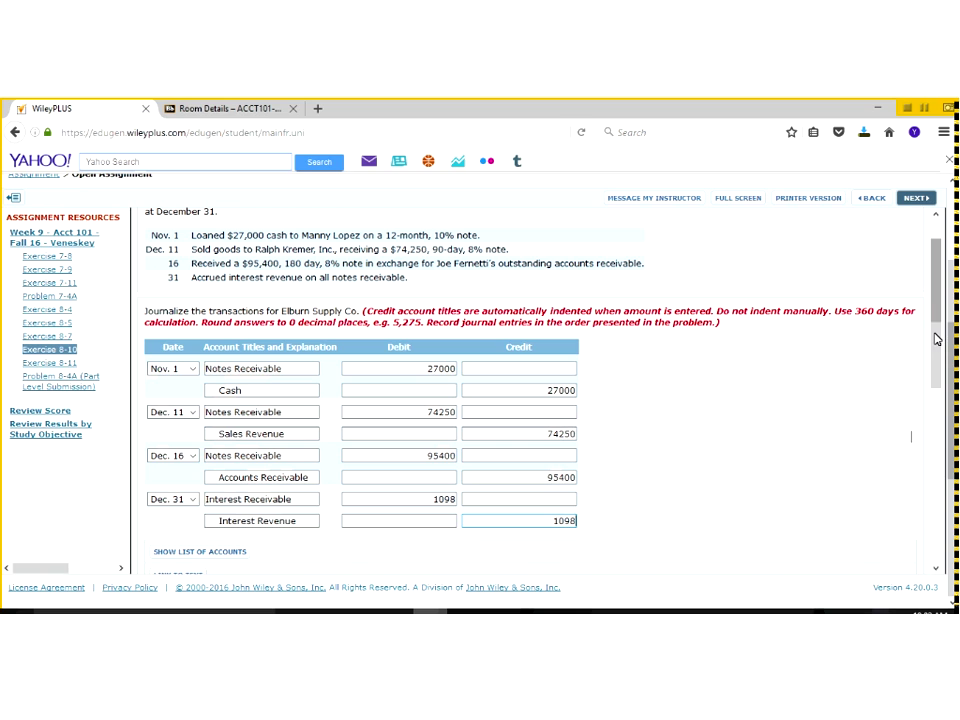
Step: Check the four entered journal entries, then scroll down to the blank Lopez note collection table
{"action": "mouse_move", "coordinate": [936, 341]}
{"action": "left_mouse_down"}
{"action": "mouse_move", "coordinate": [936, 396]}
{"action": "mouse_move", "coordinate": [936, 337]}
{"action": "left_mouse_up"}
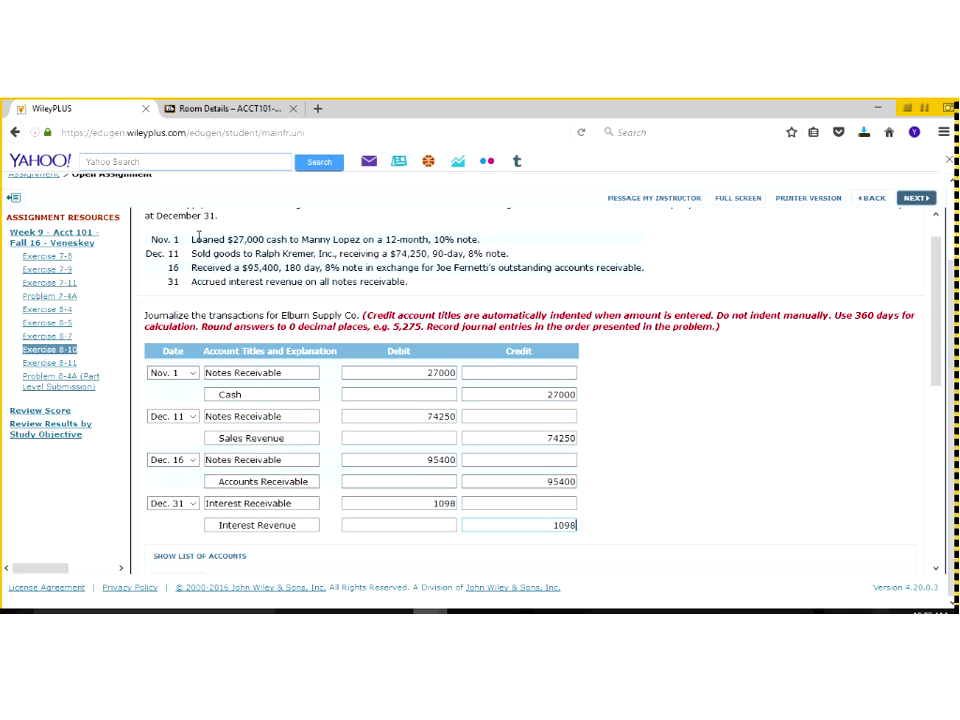
{"action": "left_click_drag", "start_coordinate": [196, 240], "coordinate": [485, 250]}
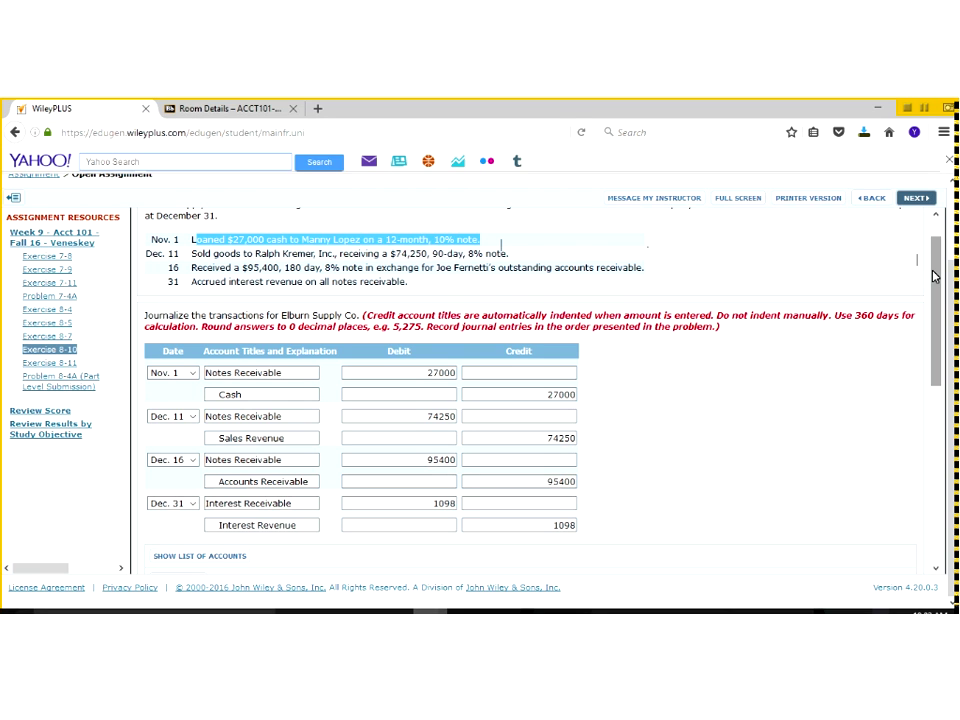
{"action": "scroll", "coordinate": [932, 275], "scroll_direction": "down", "scroll_amount": 1}
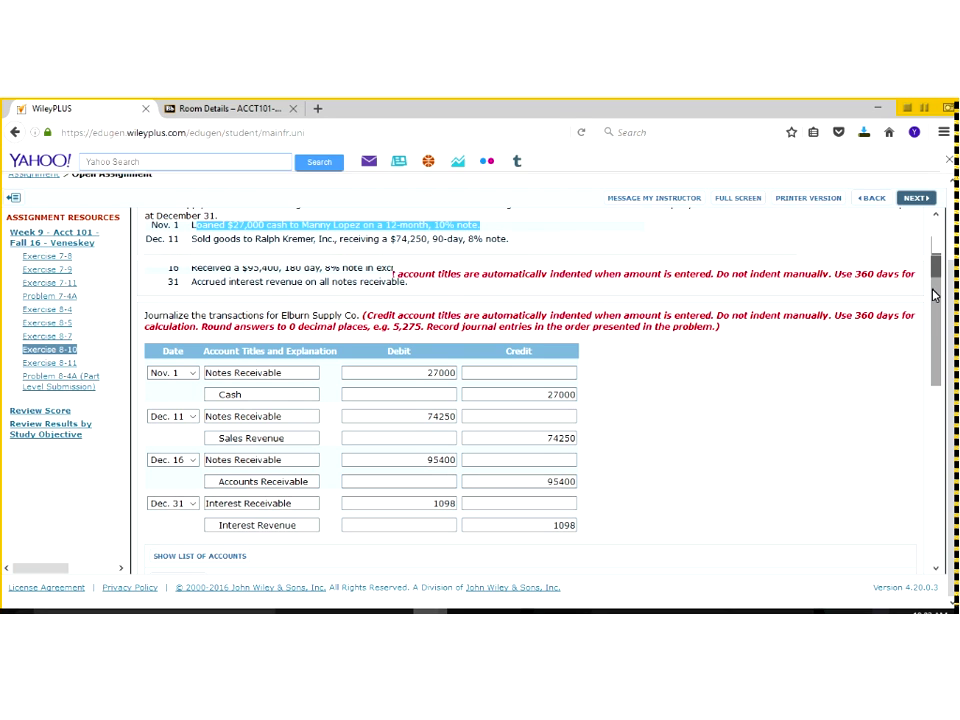
{"action": "left_click", "coordinate": [467, 351]}
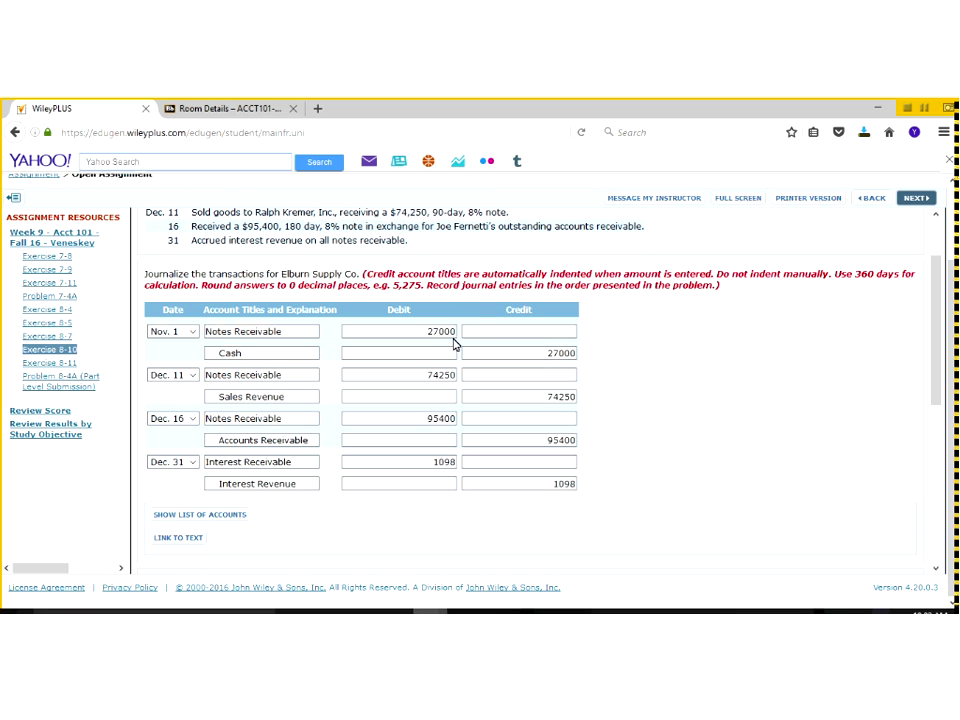
{"action": "left_click", "coordinate": [897, 412]}
{"action": "left_click_drag", "start_coordinate": [936, 336], "coordinate": [940, 400]}
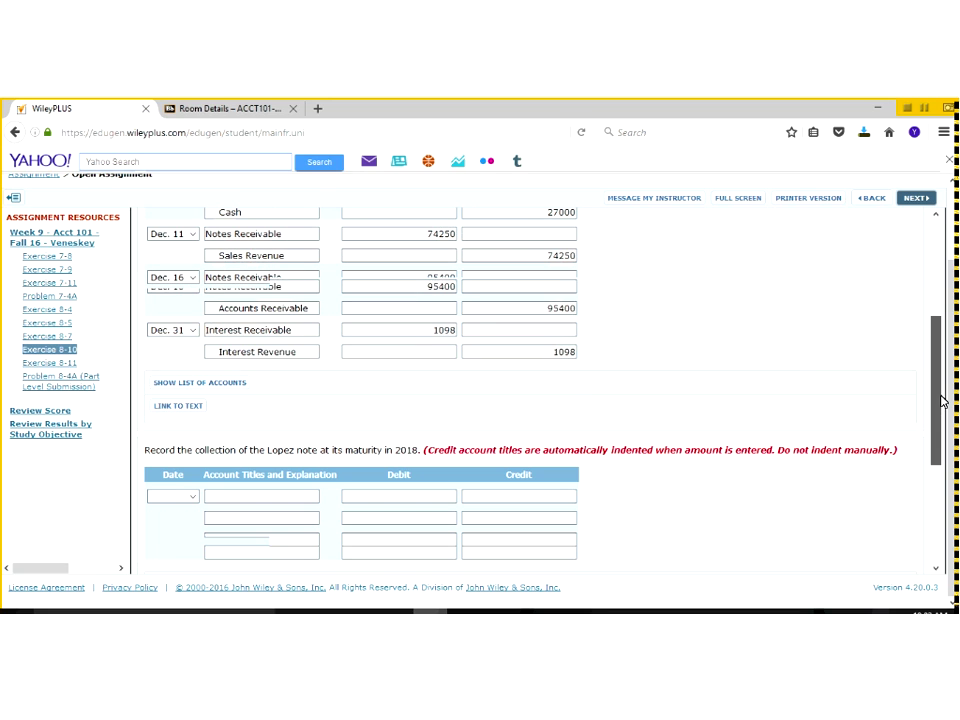
Step: Date the Lopez collection entry Nov. 1 and enter Cash as its first account
{"action": "left_click", "coordinate": [455, 320]}
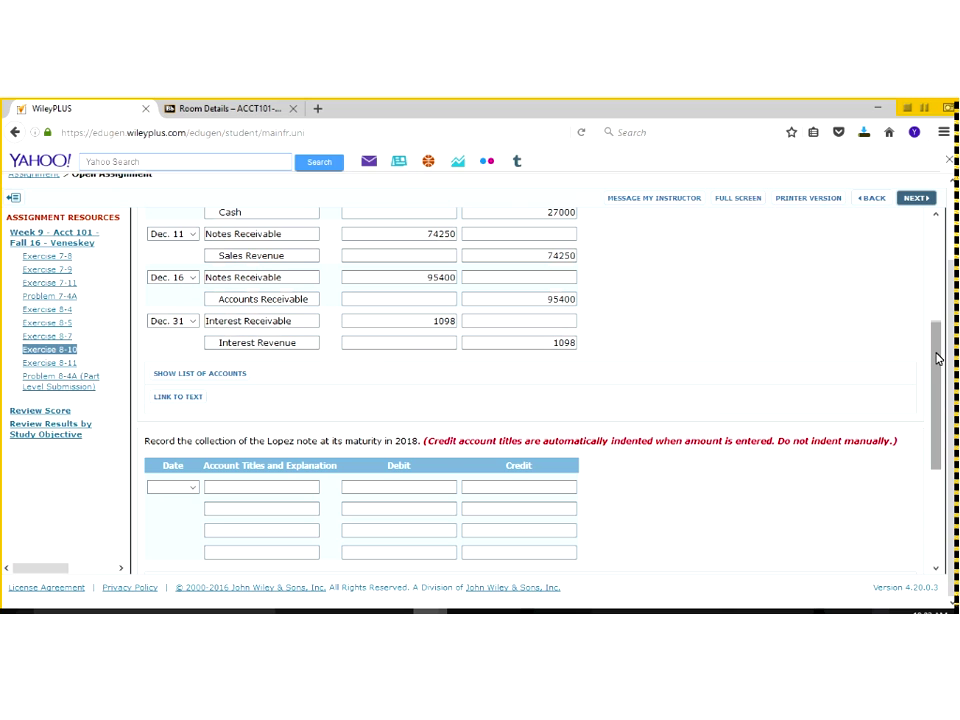
{"action": "left_click_drag", "start_coordinate": [938, 358], "coordinate": [936, 407]}
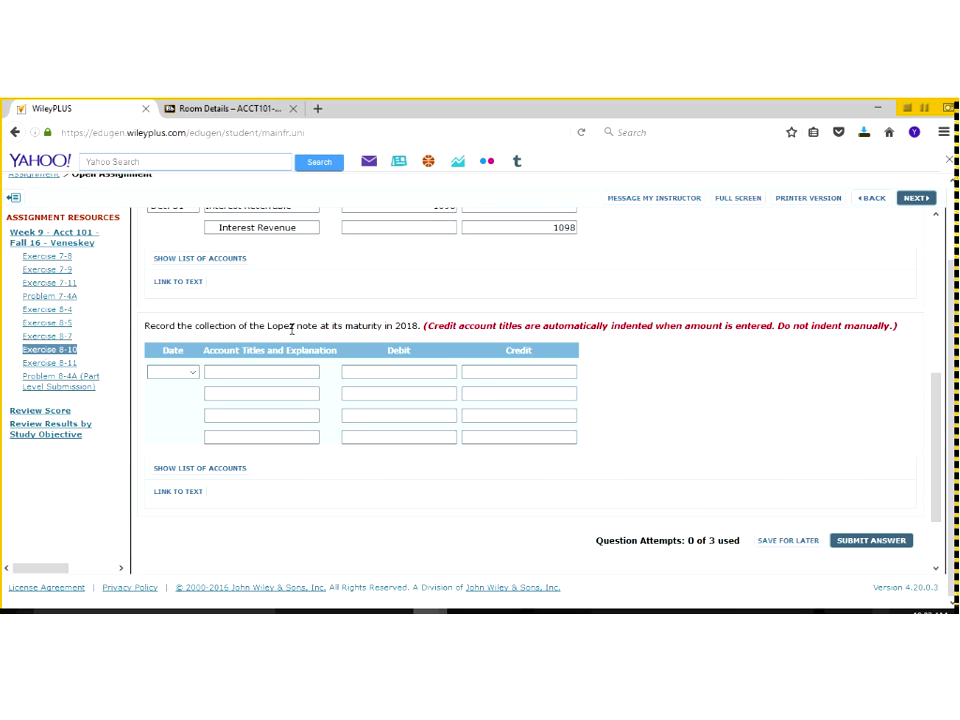
{"action": "left_click", "coordinate": [197, 374]}
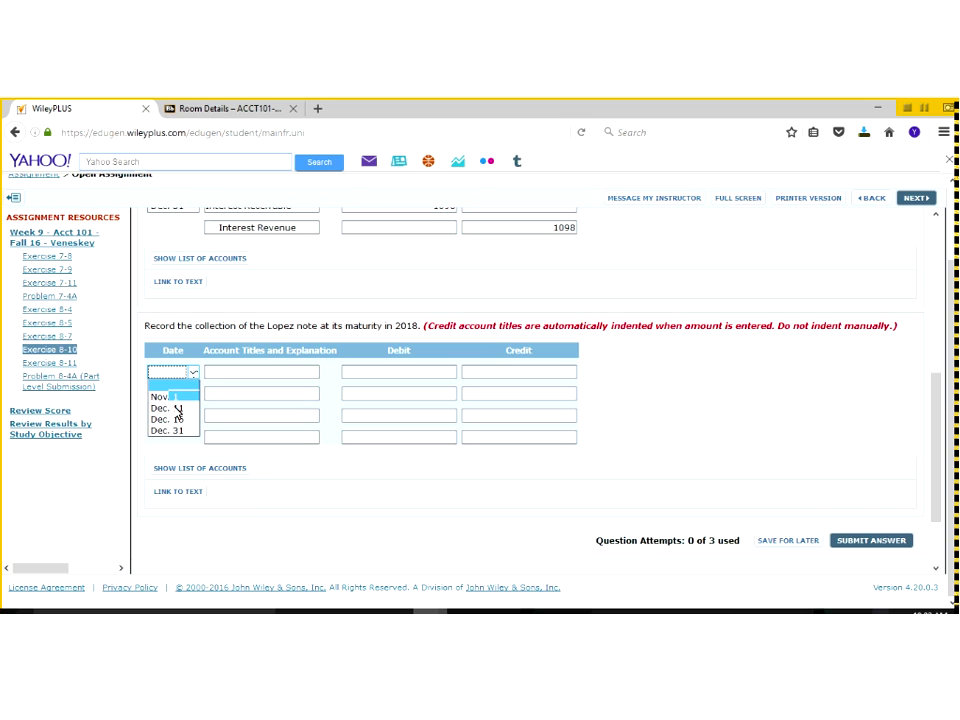
{"action": "left_click", "coordinate": [174, 398]}
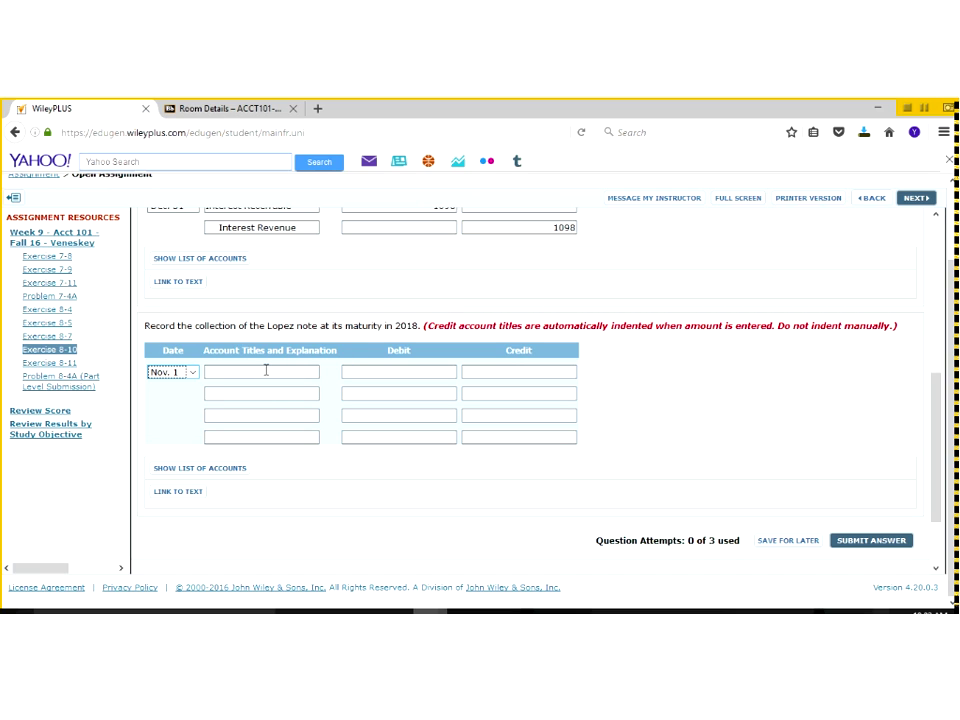
{"action": "left_click", "coordinate": [266, 370]}
{"action": "type", "text": "cash"}
{"action": "key", "text": "Tab"}
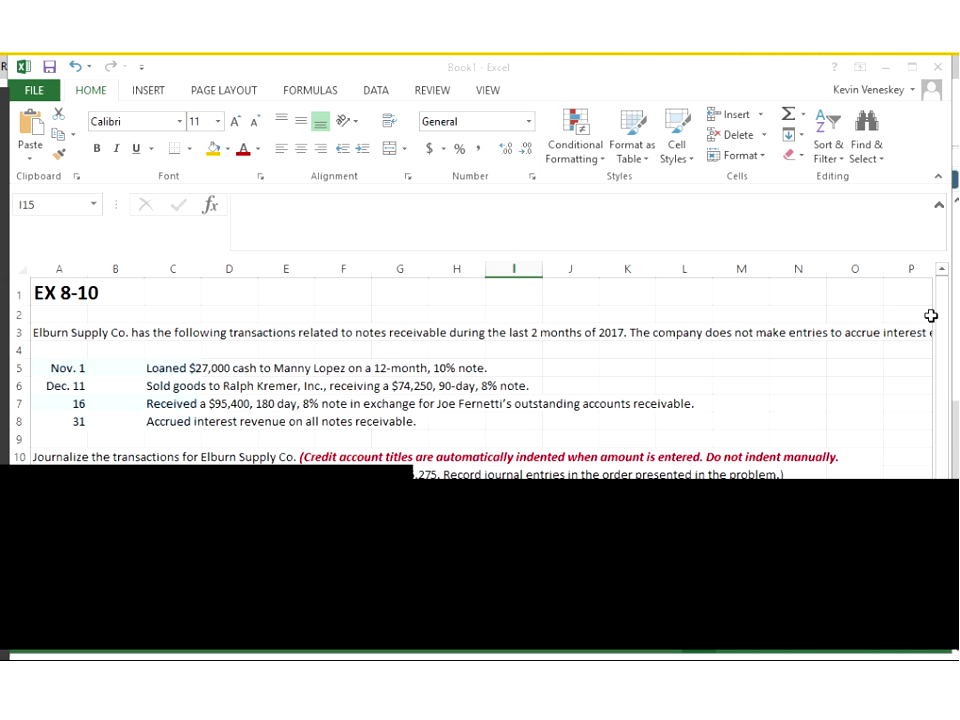
Step: Label A16 'Dec. 31' and A18 'Jan - Nov' for the Lopez interest periods
{"action": "scroll", "coordinate": [240, 546], "scroll_direction": "down", "scroll_amount": 1}
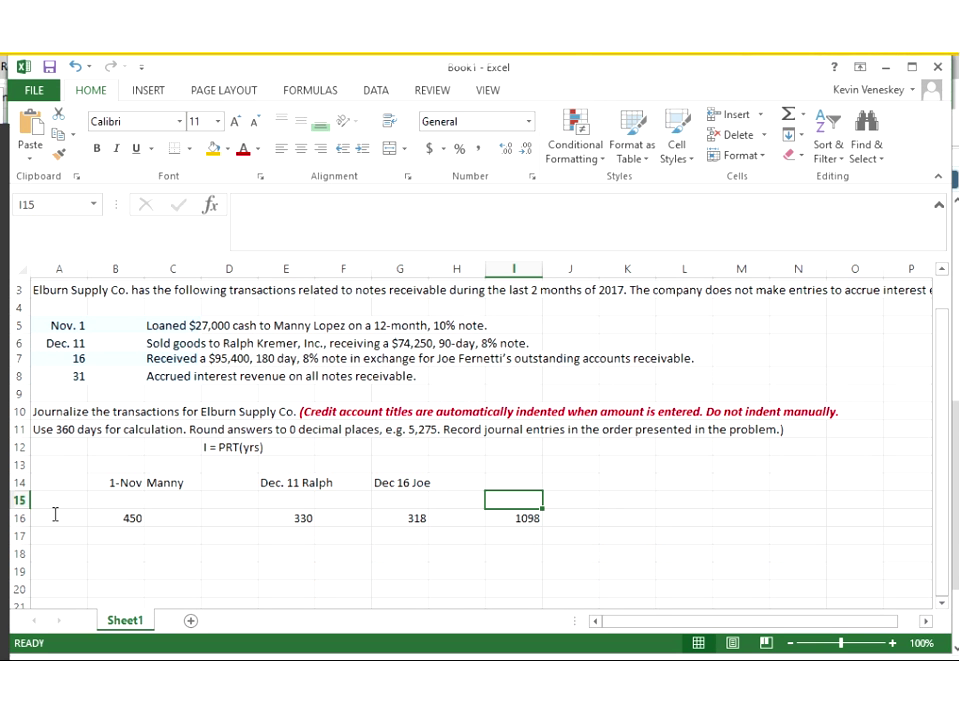
{"action": "left_click", "coordinate": [53, 513]}
{"action": "type", "text": "Dec."}
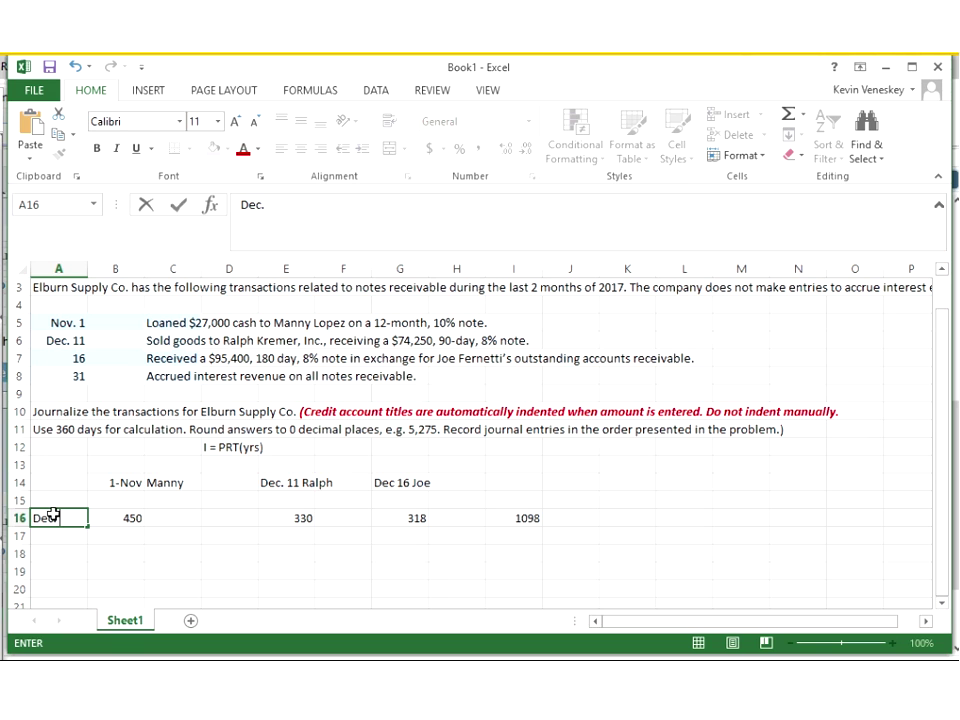
{"action": "type", "text": " 31"}
{"action": "key", "text": "Return"}
{"action": "key", "text": "Return"}
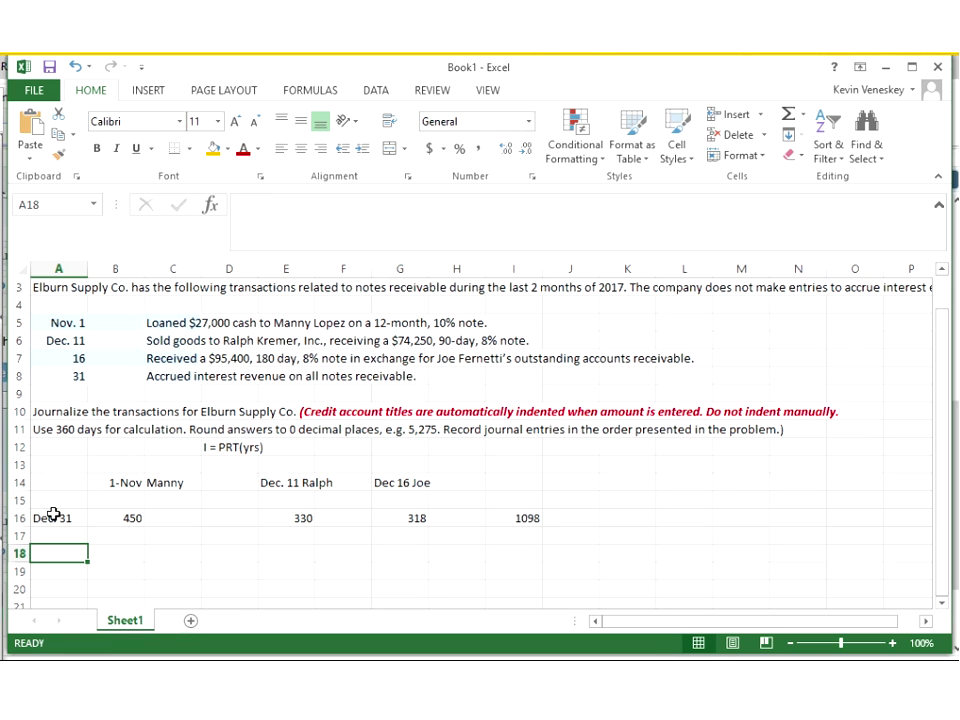
{"action": "type", "text": "Jan - Nov"}
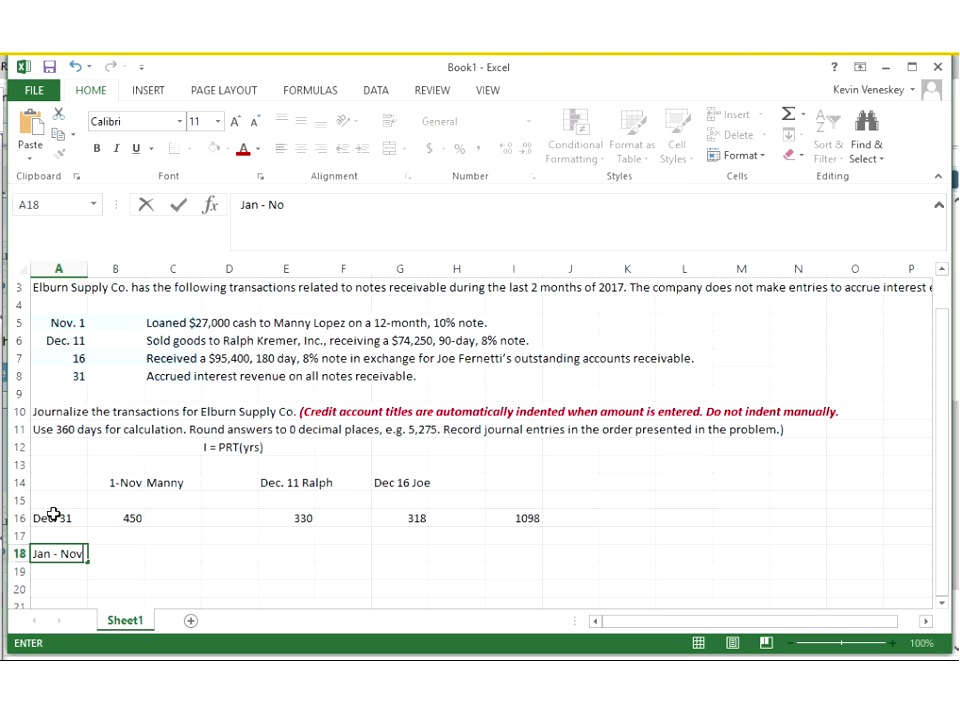
{"action": "key", "text": "Tab"}
{"action": "type", "text": "="}
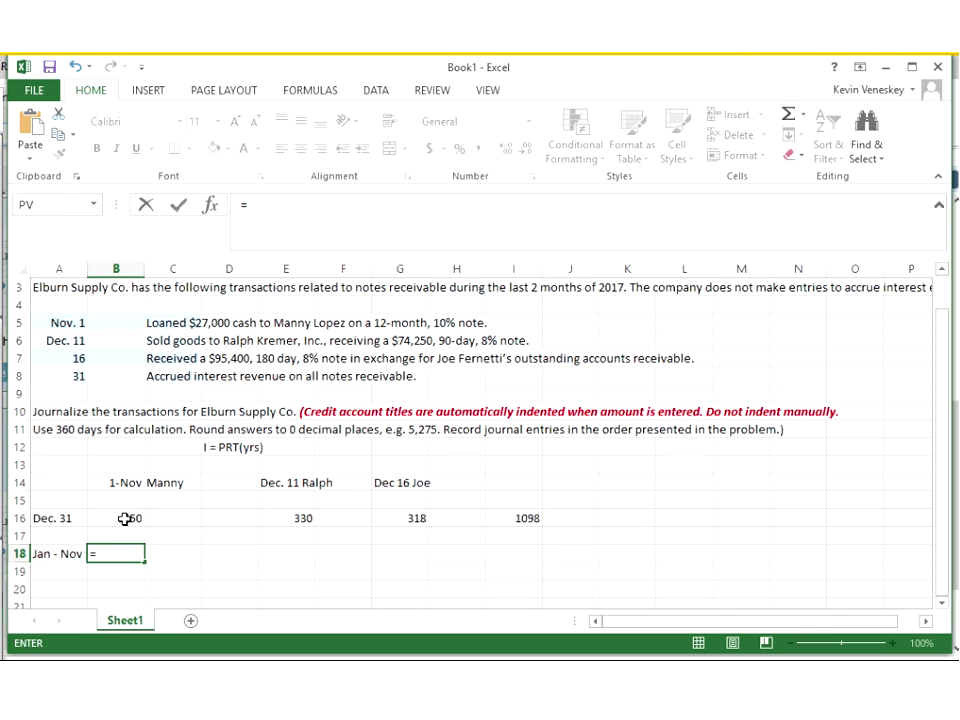
{"action": "left_click", "coordinate": [124, 518]}
{"action": "key", "text": "BackSpace"}
{"action": "key", "text": "BackSpace"}
{"action": "key", "text": "BackSpace"}
{"action": "key", "text": "BackSpace"}
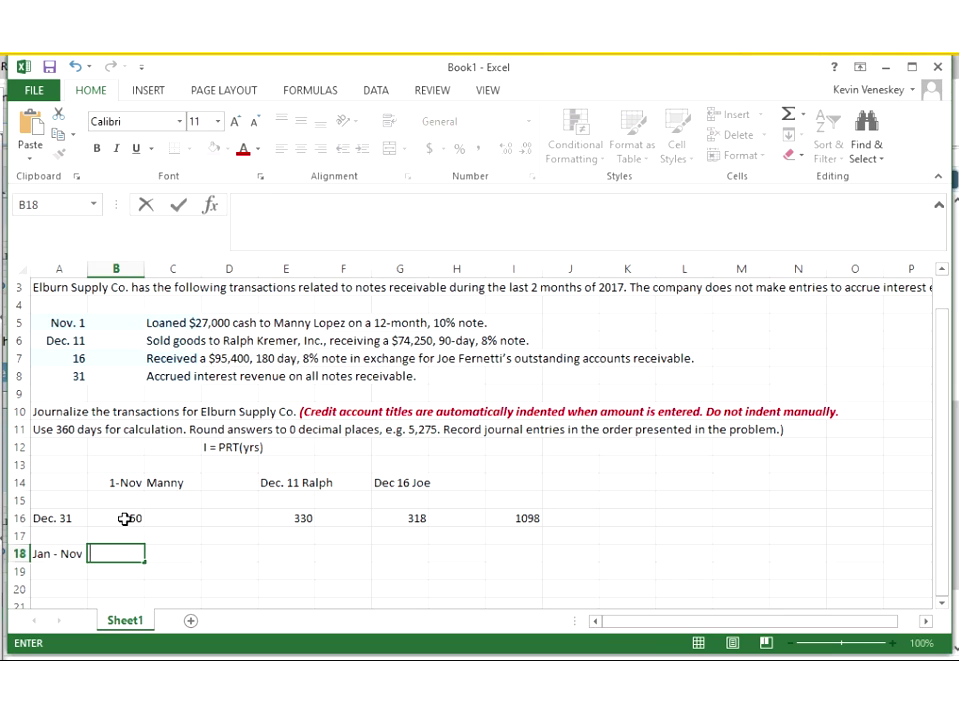
Step: Copy the B16 interest formula into B18 and change it to ten months, giving 2250
{"action": "left_click", "coordinate": [124, 518]}
{"action": "key", "text": "ctrl+c"}
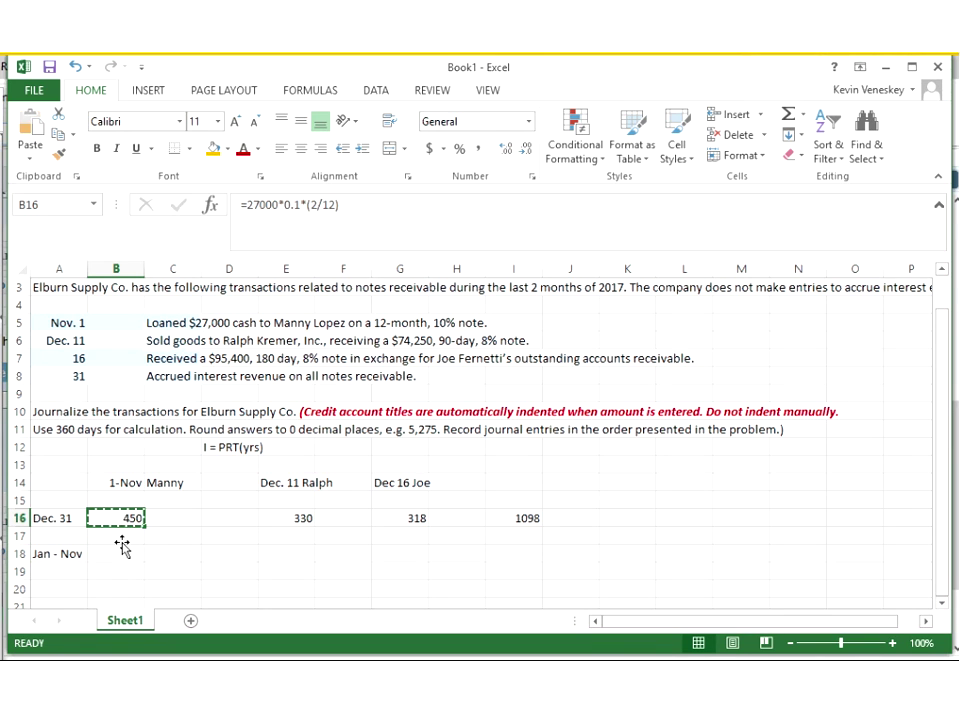
{"action": "left_click", "coordinate": [122, 552]}
{"action": "key", "text": "Return"}
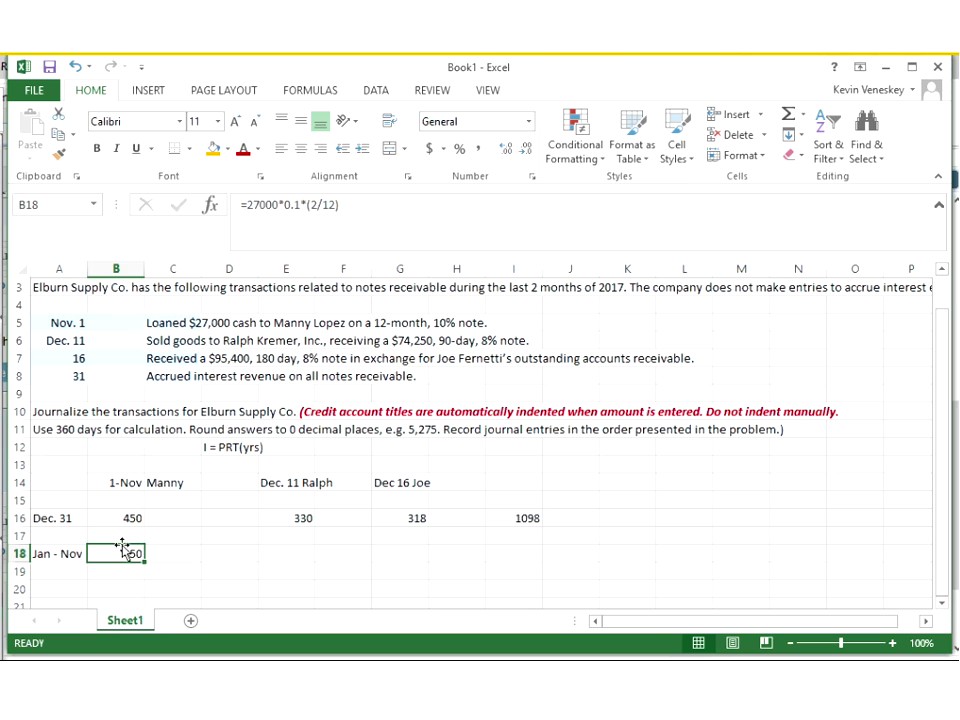
{"action": "left_click", "coordinate": [321, 204]}
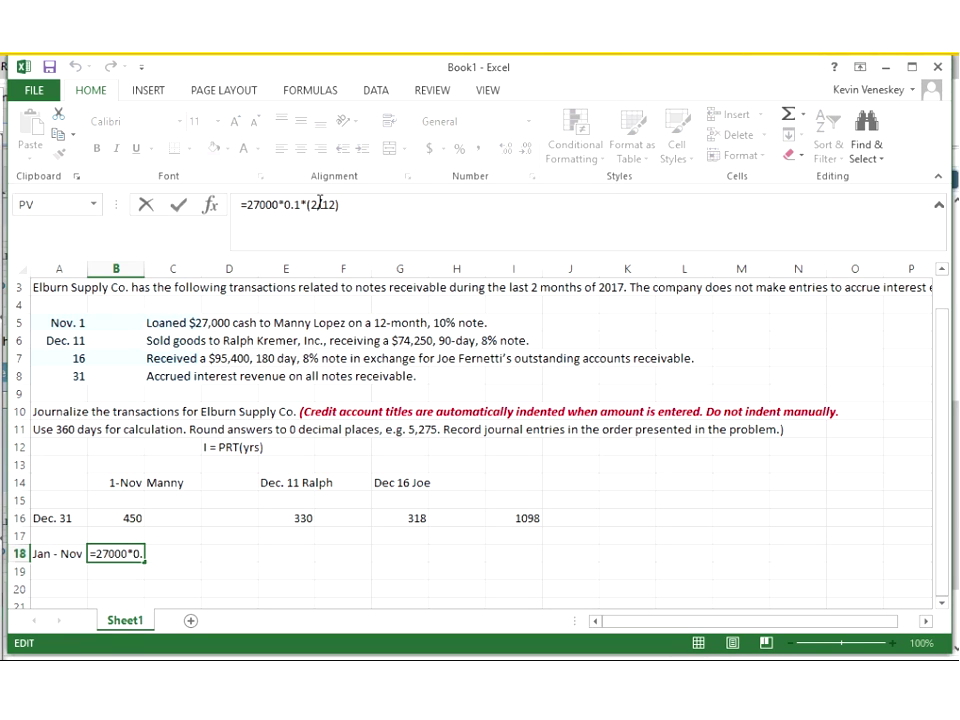
{"action": "key", "text": "BackSpace"}
{"action": "type", "text": "1"}
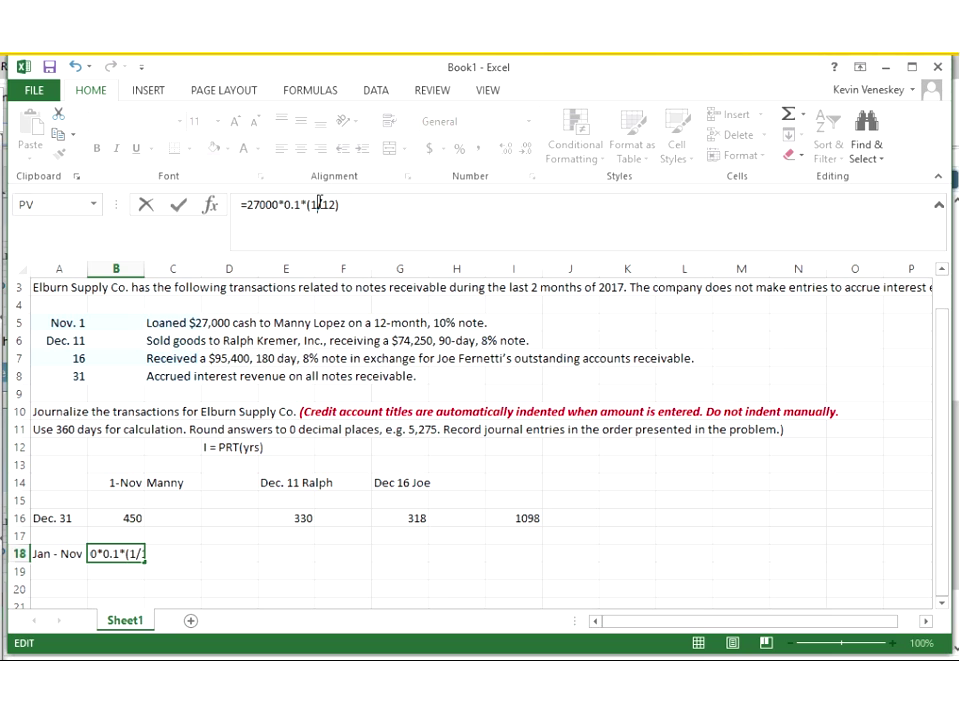
{"action": "type", "text": "0"}
{"action": "key", "text": "Return"}
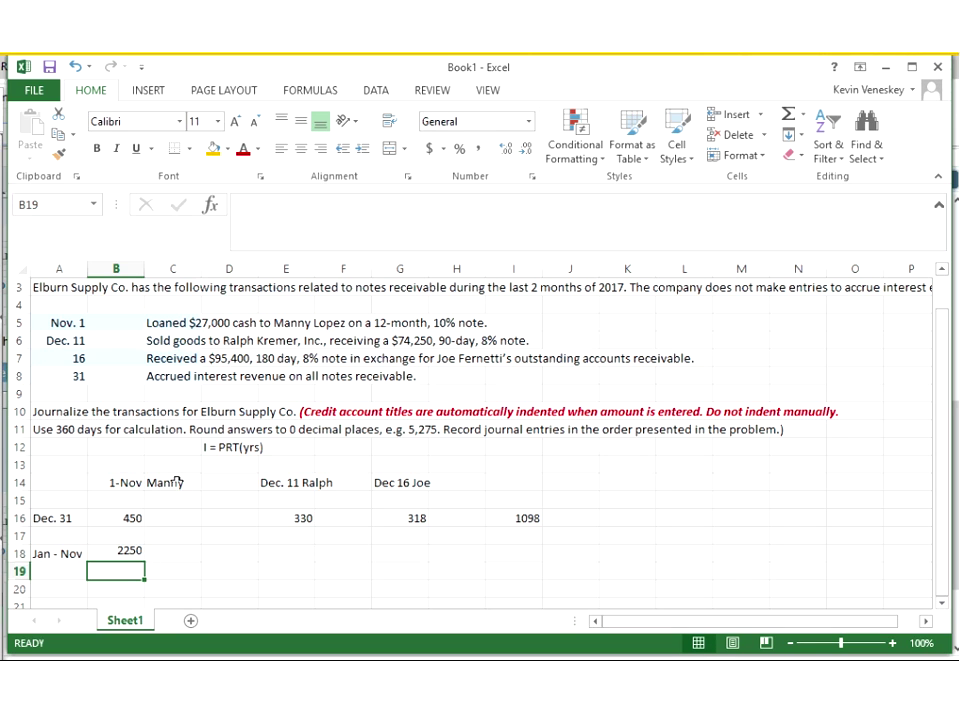
Step: Correct the A18 label from 'Jan - Nov' to 'Jan - Oct'
{"action": "left_click", "coordinate": [117, 553]}
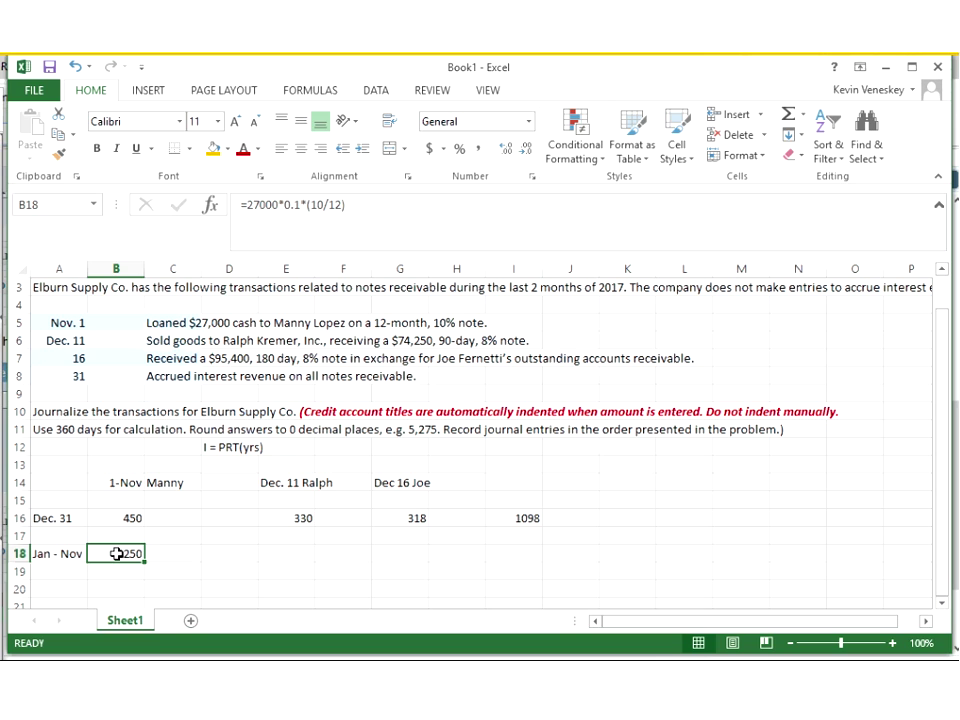
{"action": "key", "text": "Left"}
{"action": "left_click", "coordinate": [303, 208]}
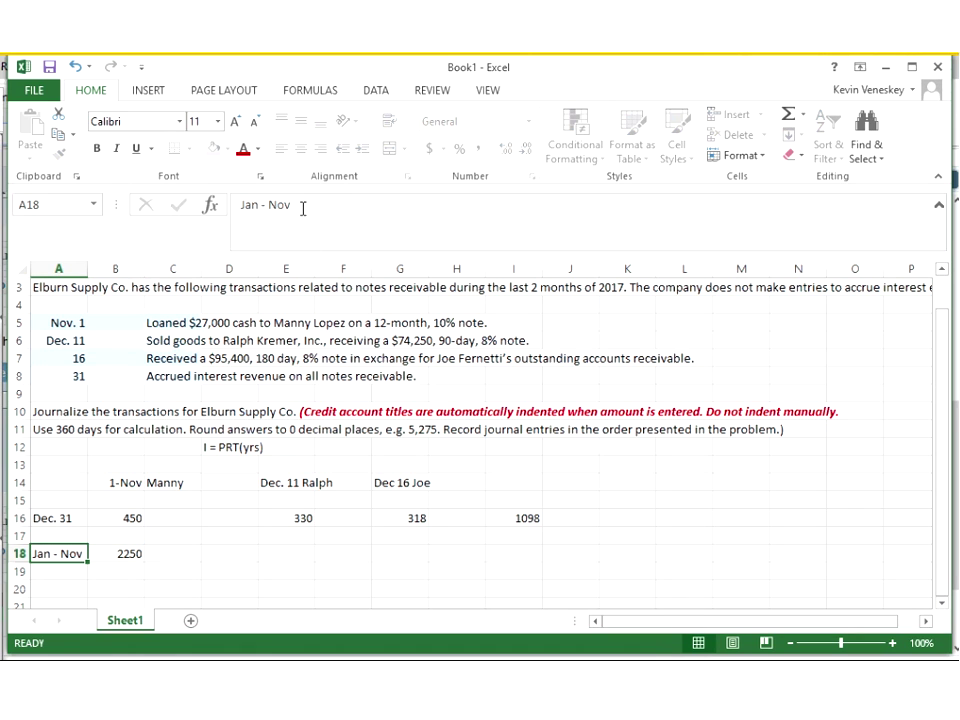
{"action": "key", "text": "BackSpace"}
{"action": "key", "text": "BackSpace"}
{"action": "key", "text": "BackSpace"}
{"action": "type", "text": "Oc"}
{"action": "key", "text": "Return"}
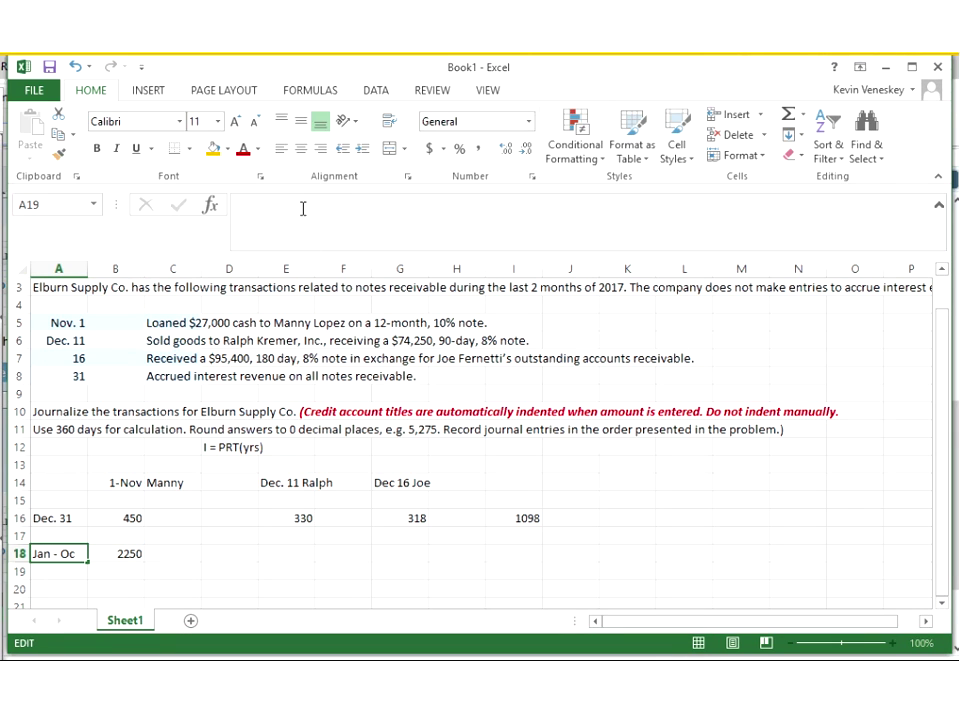
{"action": "type", "text": "t"}
{"action": "key", "text": "Return"}
{"action": "key", "text": "Up"}
{"action": "key", "text": "Right"}
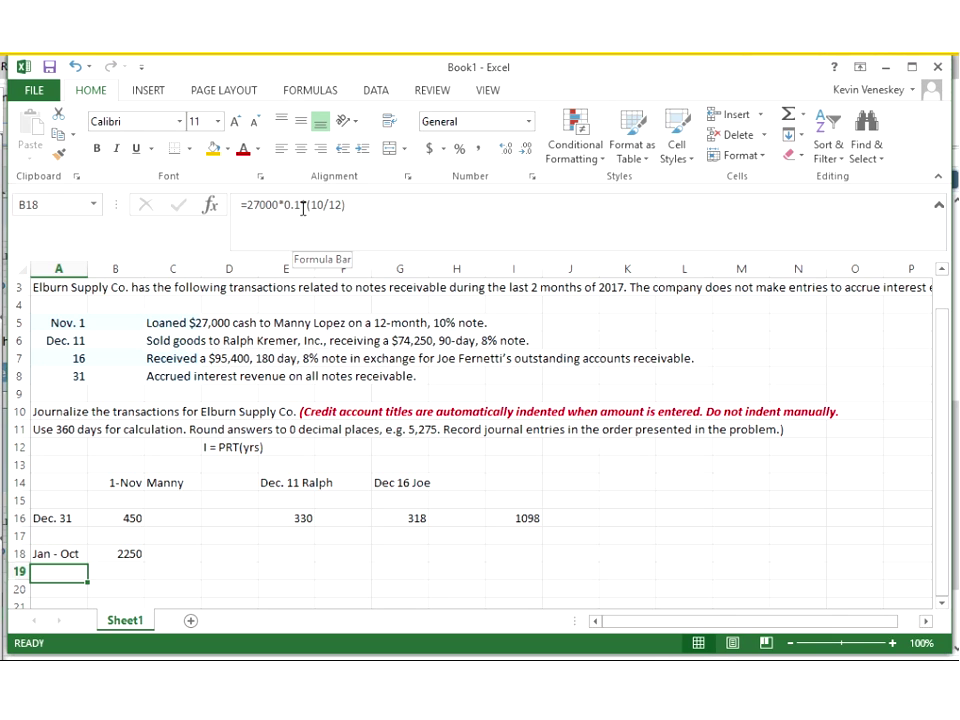
Step: Total the interest in B20 with =B16+B18, giving 2700
{"action": "key", "text": "Down"}
{"action": "key", "text": "Down"}
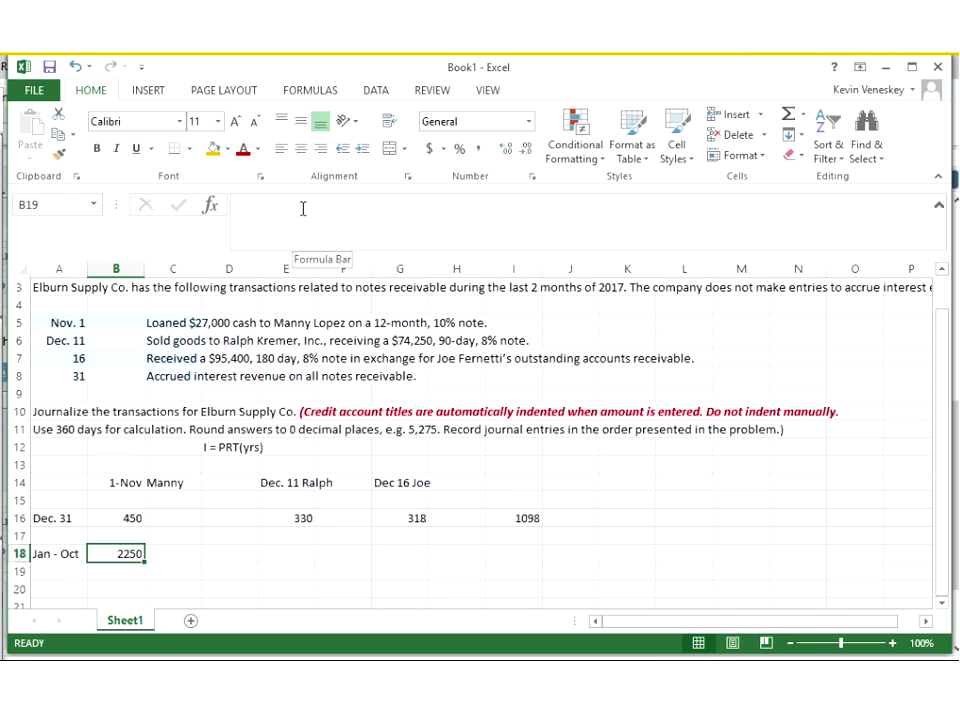
{"action": "type", "text": "="}
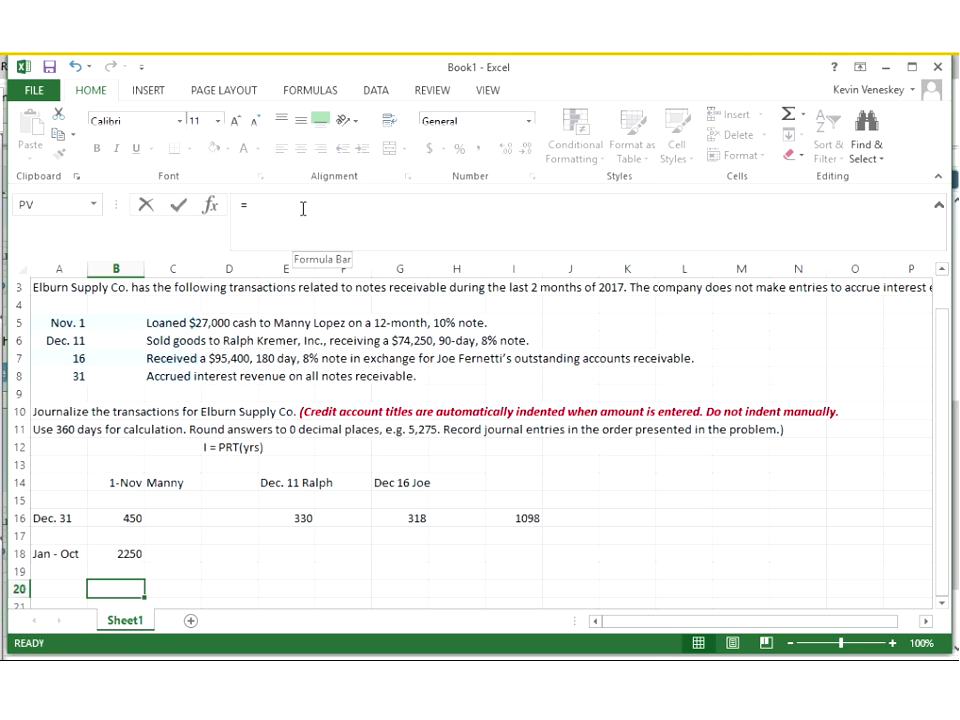
{"action": "left_click", "coordinate": [125, 516]}
{"action": "type", "text": "+"}
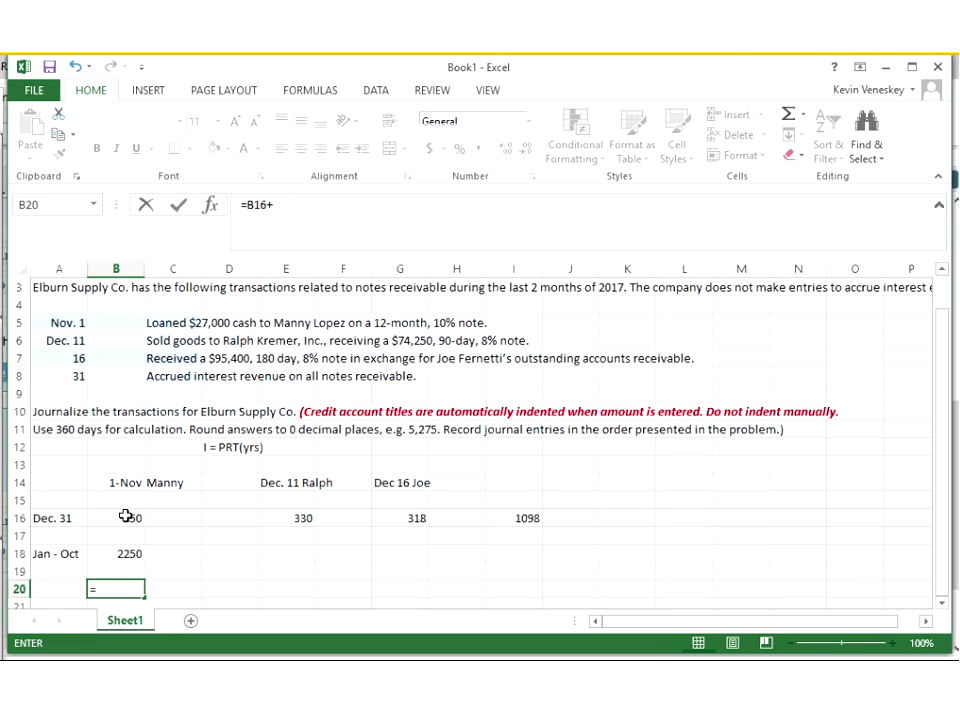
{"action": "left_click", "coordinate": [120, 551]}
{"action": "key", "text": "Return"}
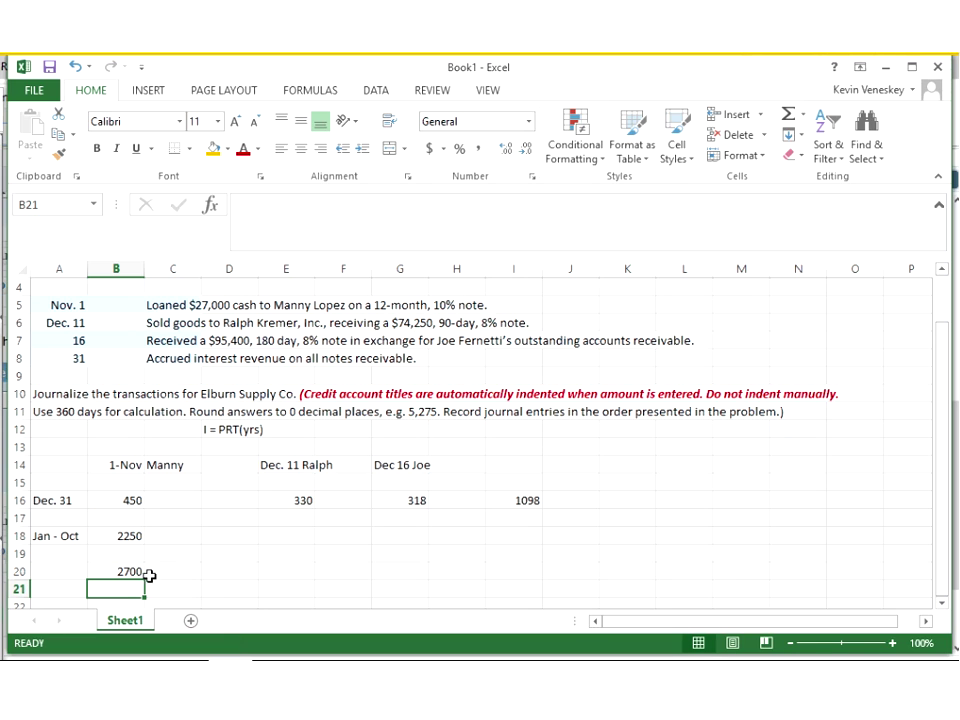
{"action": "key", "text": "Up"}
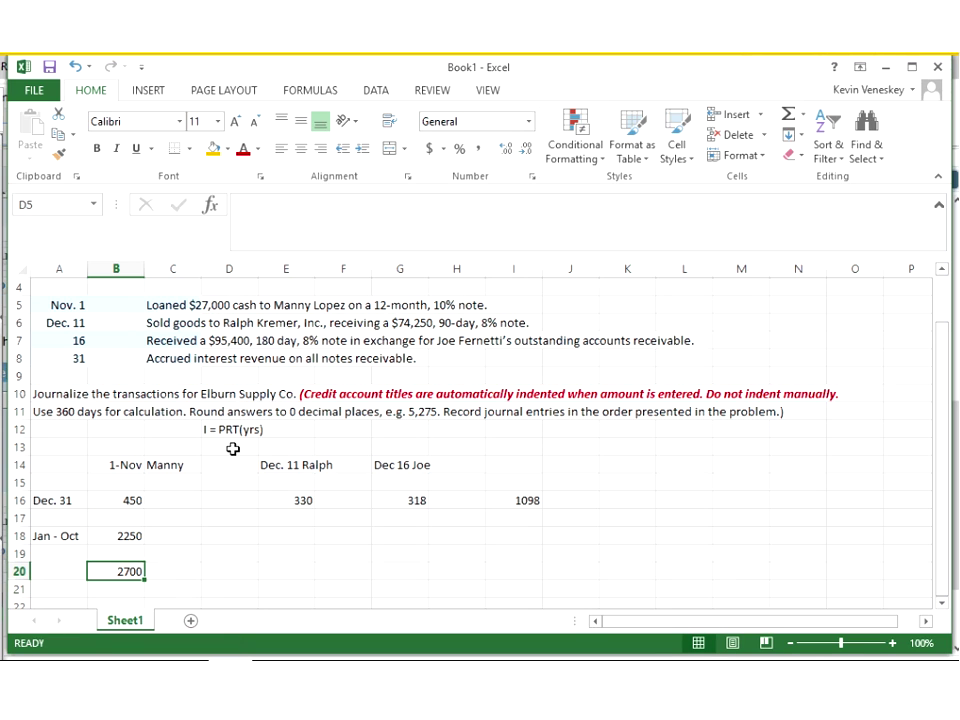
Step: Leave the EX 8-10 sheet and return to WileyPLUS's Lopez collection entry
{"action": "key", "text": "Up"}
{"action": "key", "text": "Up"}
{"action": "key", "text": "Up"}
{"action": "key", "text": "Up"}
{"action": "key", "text": "Up"}
{"action": "key", "text": "Up"}
{"action": "key", "text": "Up"}
{"action": "key", "text": "Up"}
{"action": "key", "text": "Up"}
{"action": "key", "text": "Up"}
{"action": "key", "text": "Up"}
{"action": "key", "text": "Up"}
{"action": "key", "text": "Up"}
{"action": "key", "text": "Up"}
{"action": "key", "text": "Up"}
{"action": "key", "text": "Right"}
{"action": "key", "text": "Right"}
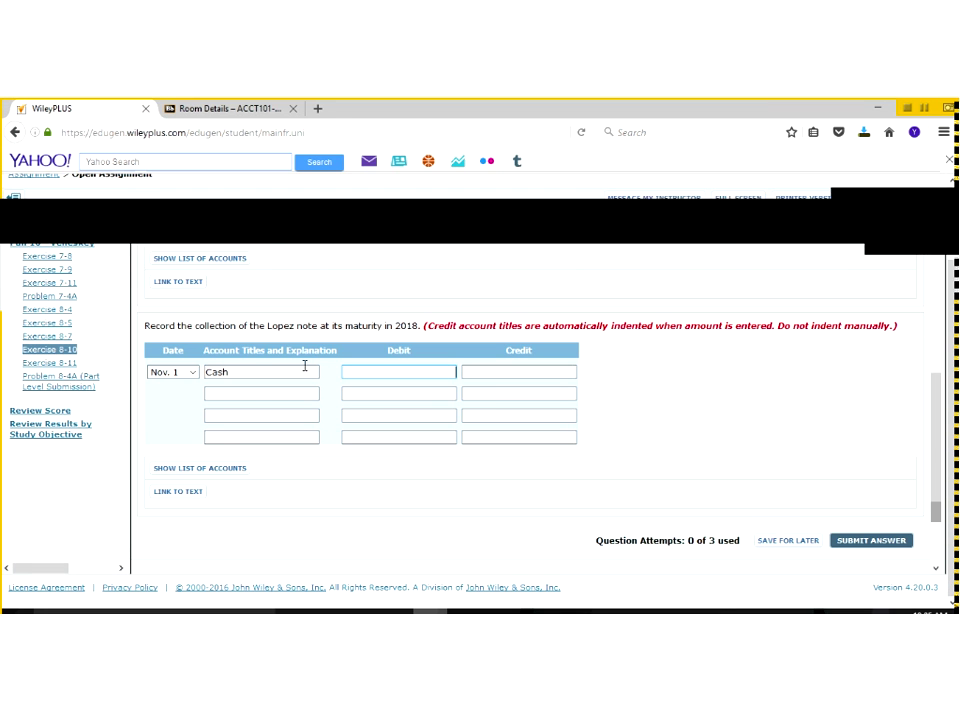
Step: Enter 29700 as the Cash debit and 27000 as the Notes Receivable credit on the Lopez collection entry
{"action": "type", "text": "27"}
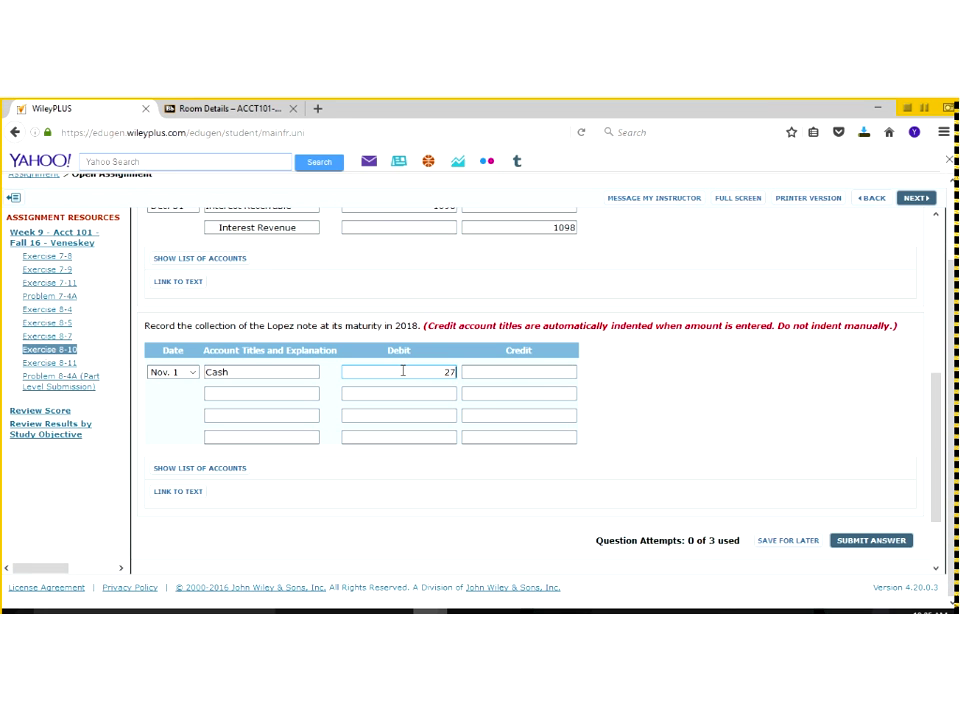
{"action": "key", "text": "BackSpace"}
{"action": "type", "text": "9700"}
{"action": "key", "text": "Tab"}
{"action": "key", "text": "Tab"}
{"action": "key", "text": "Down"}
{"action": "key", "text": "Down"}
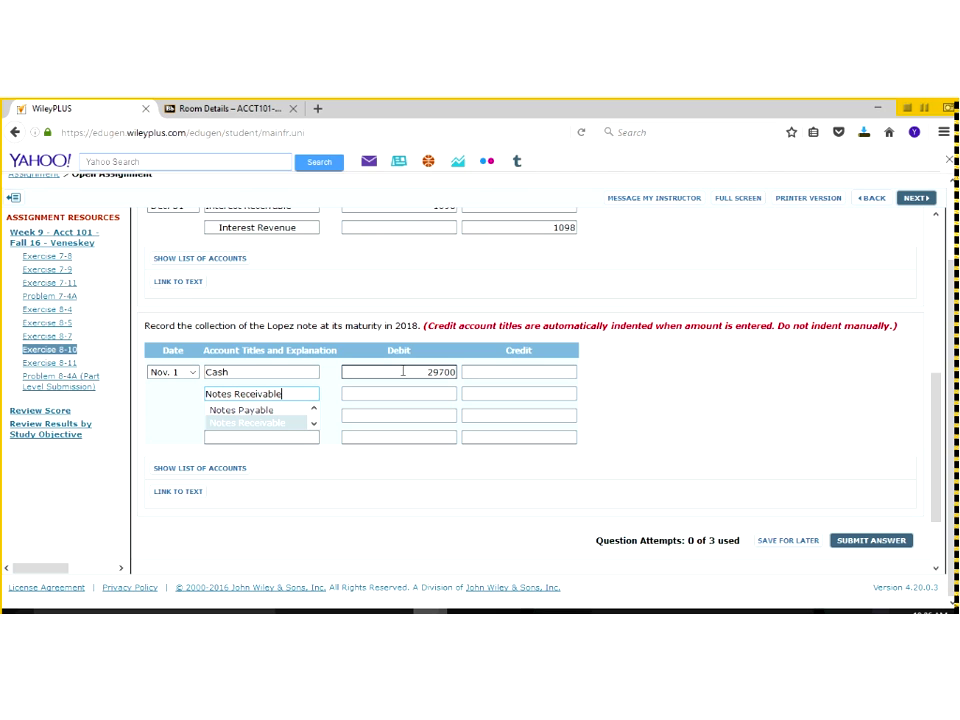
{"action": "key", "text": "Tab"}
{"action": "key", "text": "Tab"}
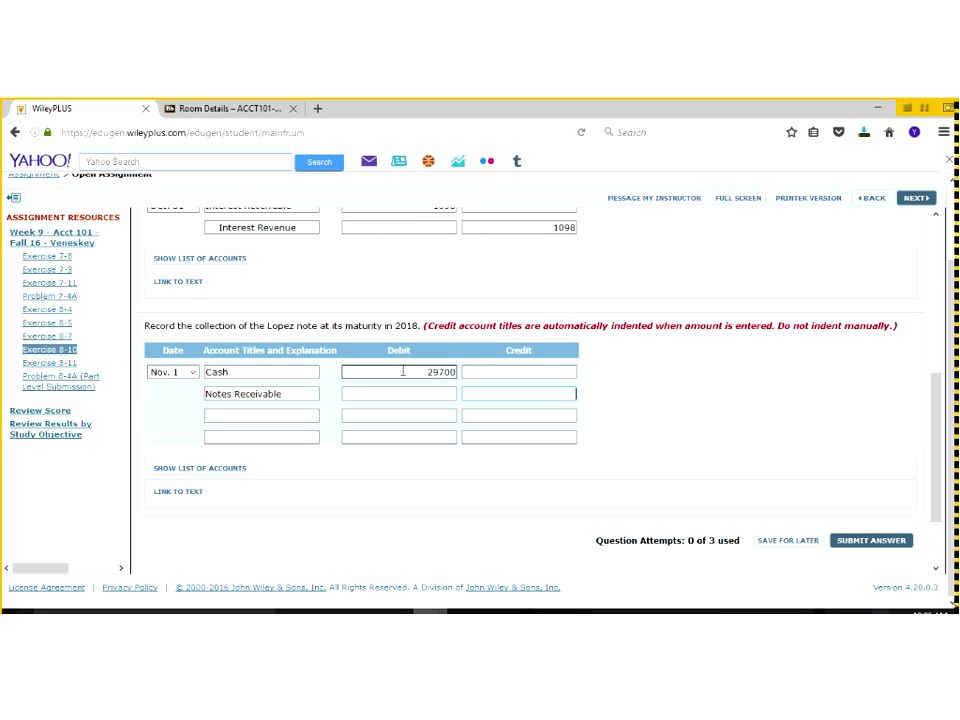
{"action": "type", "text": "27000"}
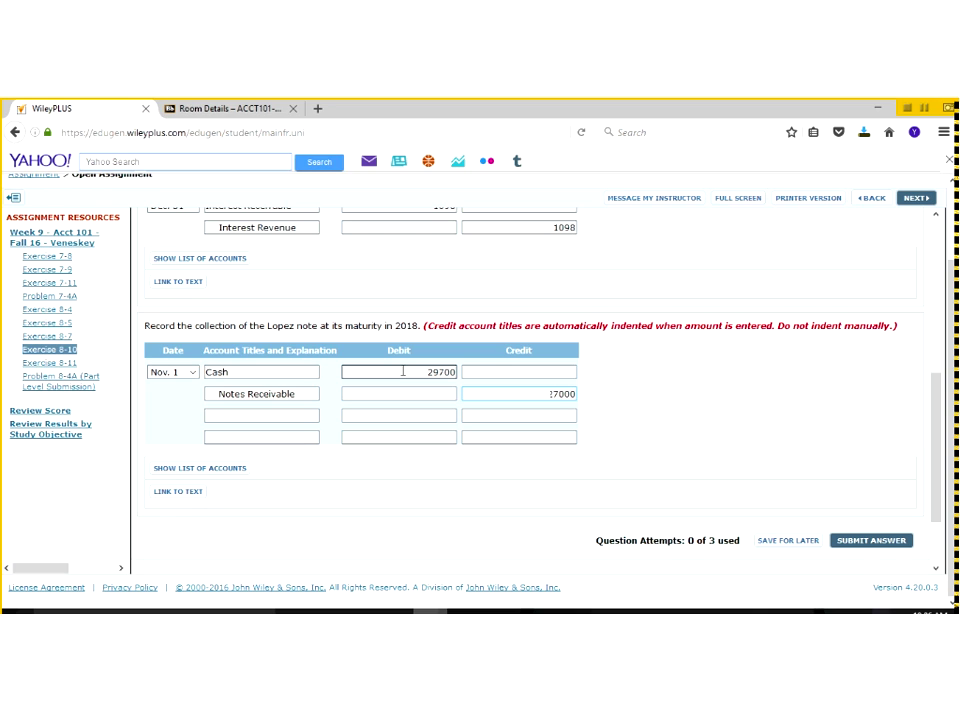
{"action": "key", "text": "Tab"}
Step: Add Interest Receivable on the third line with a 450 credit
{"action": "type", "text": "int"}
{"action": "key", "text": "Down"}
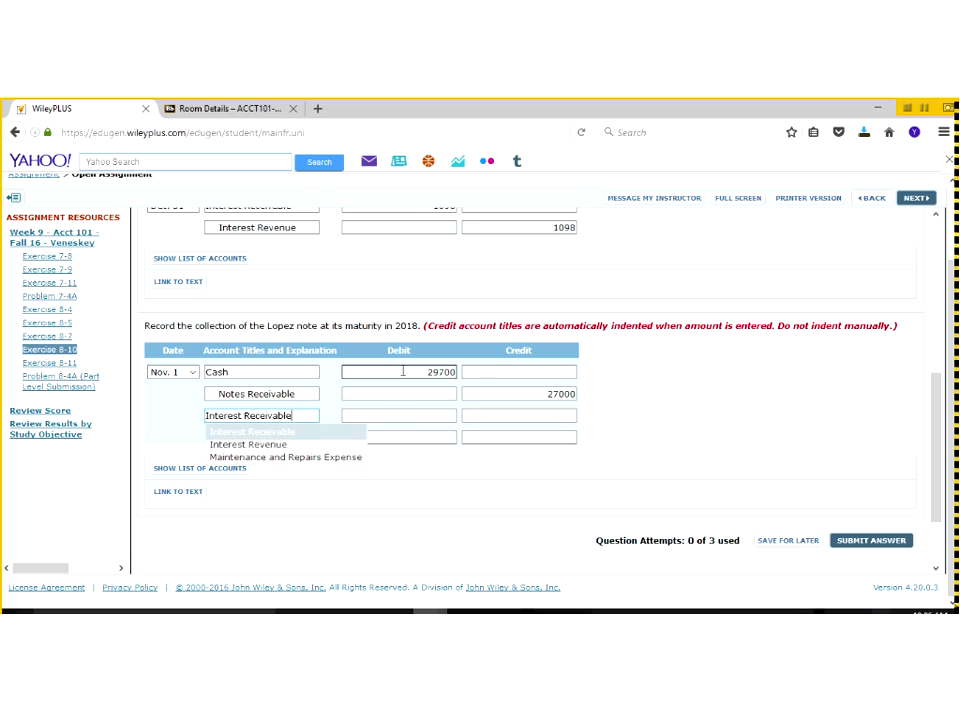
{"action": "key", "text": "Tab"}
{"action": "key", "text": "Tab"}
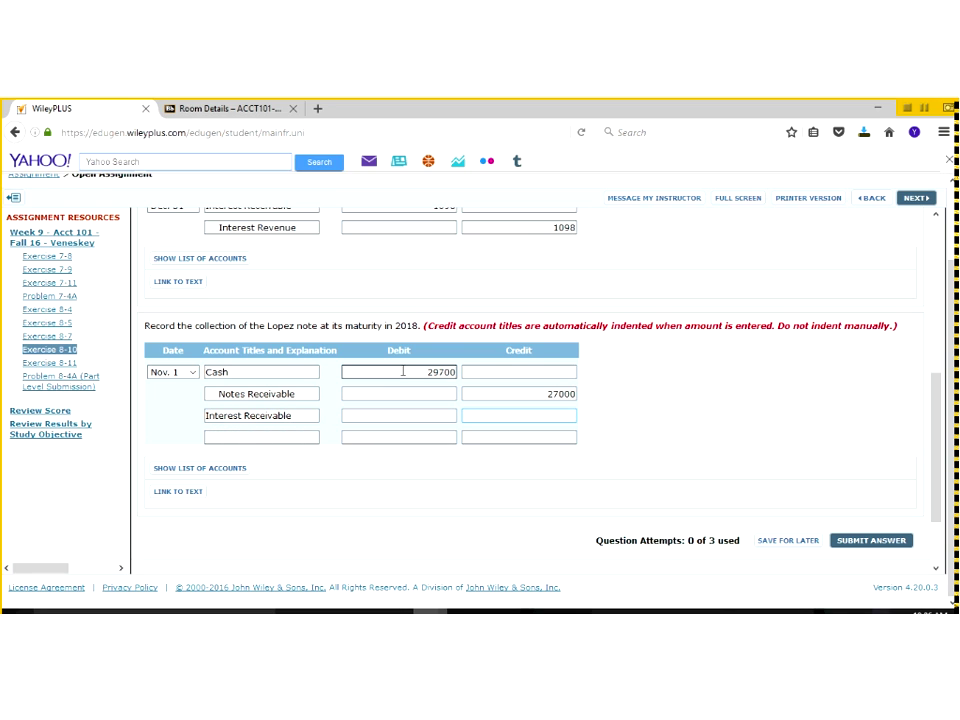
{"action": "type", "text": "150"}
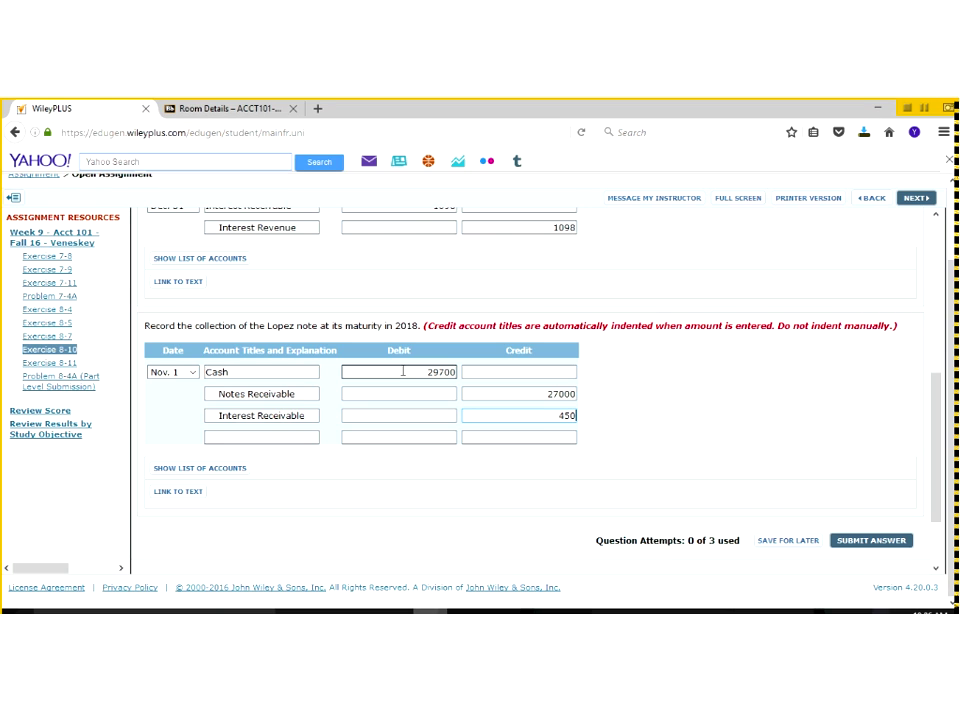
{"action": "key", "text": "Tab"}
Step: Add Interest Revenue on the fourth line with a 2250 credit
{"action": "type", "text": "int"}
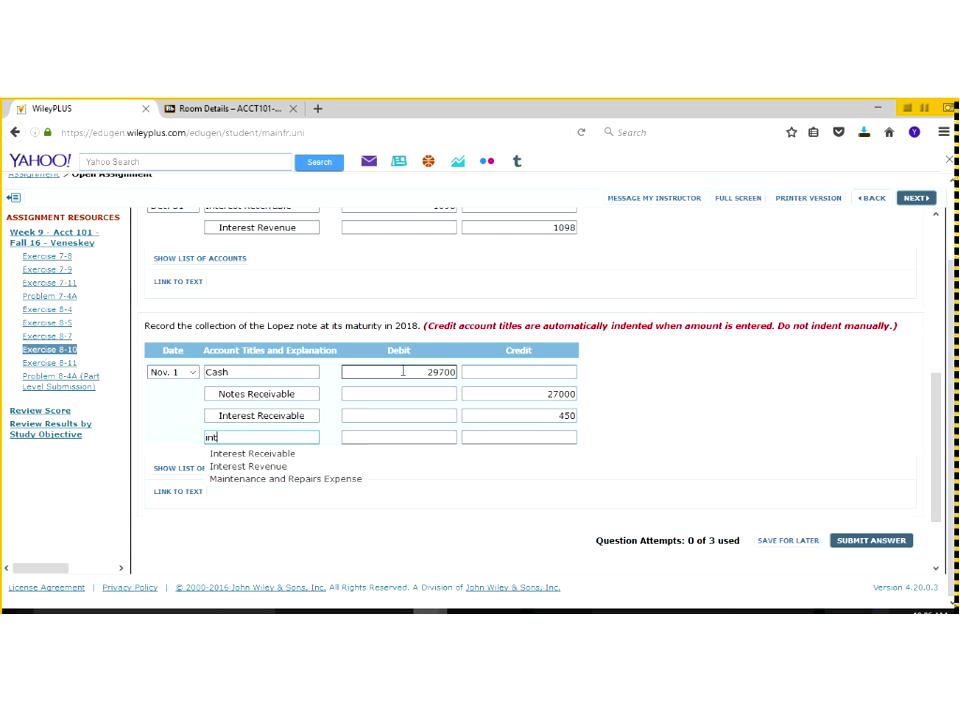
{"action": "key", "text": "Down"}
{"action": "key", "text": "Down"}
{"action": "key", "text": "Tab"}
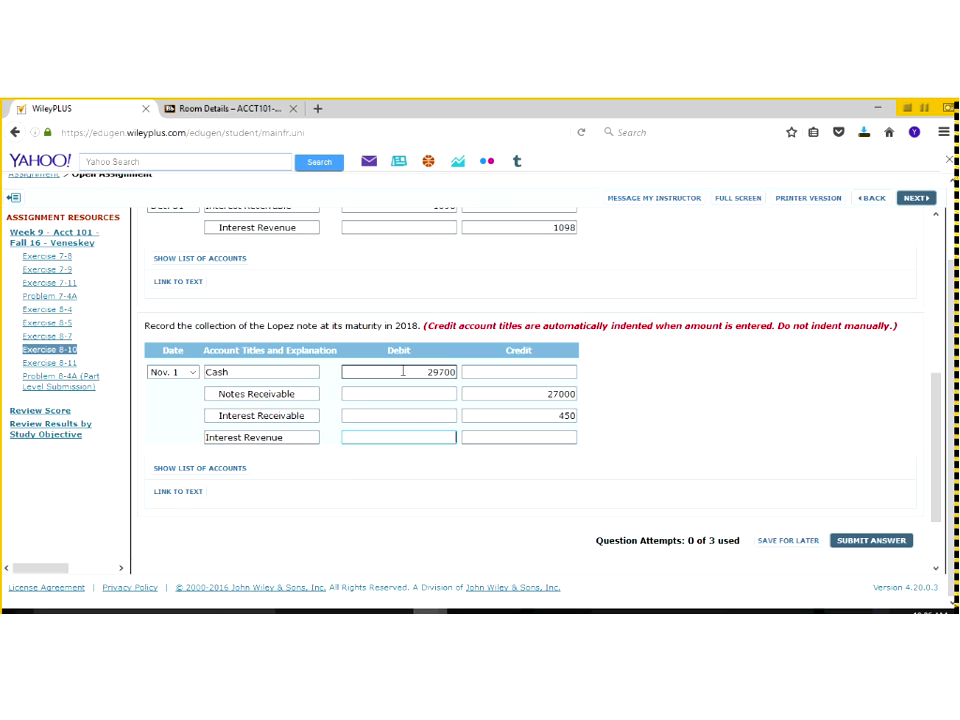
{"action": "key", "text": "Tab"}
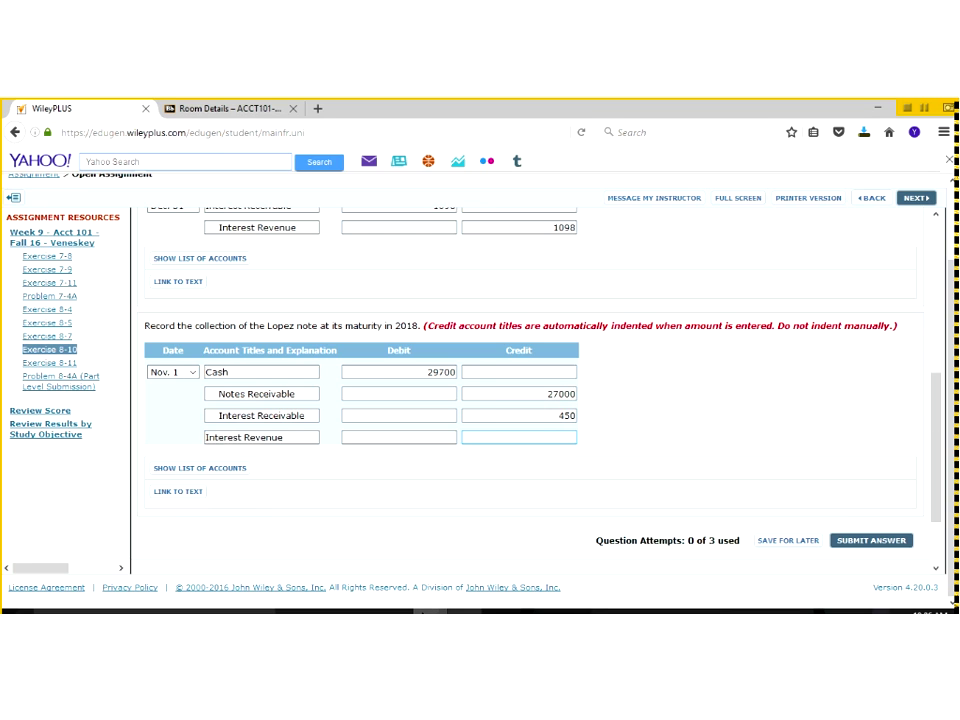
{"action": "type", "text": "2250"}
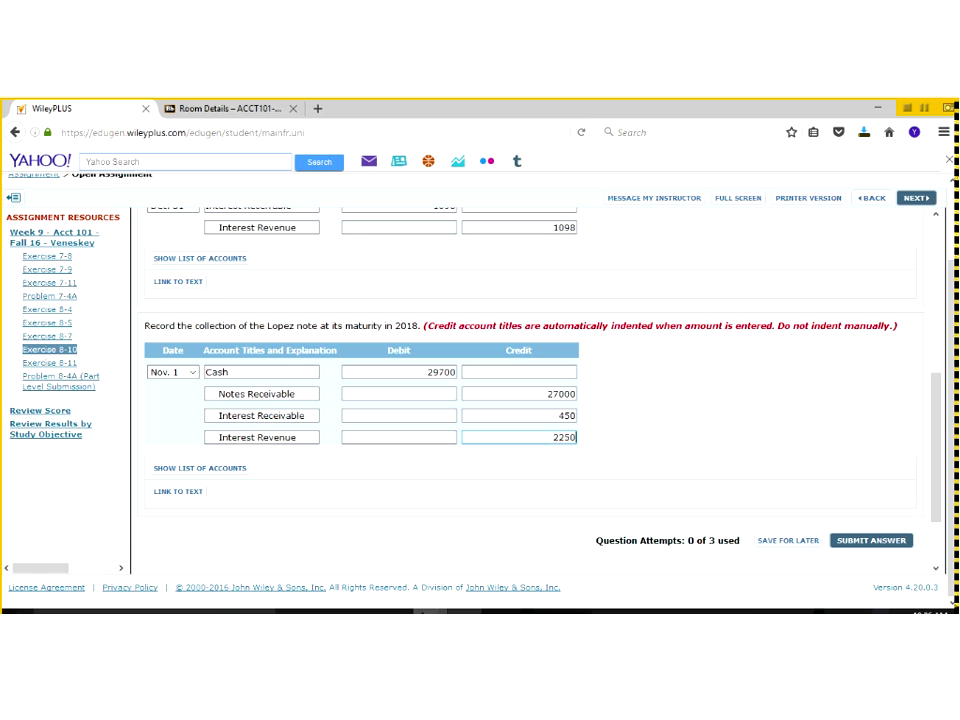